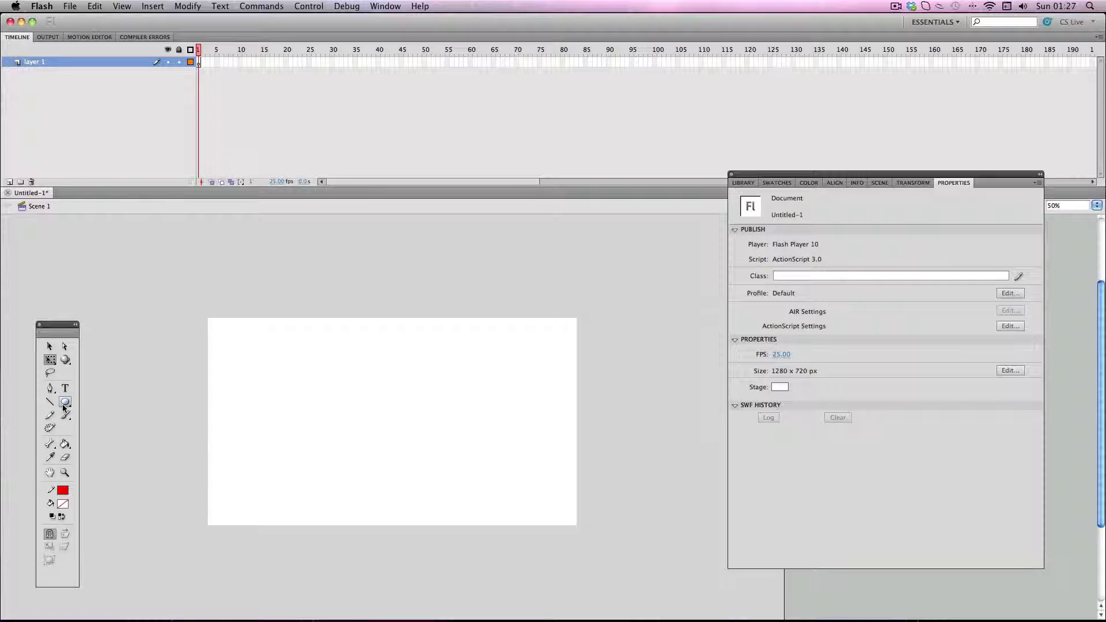
Draw a rectangle outline and size it to W 1280 × H 720
left_click_drag(63, 406, 83, 402)
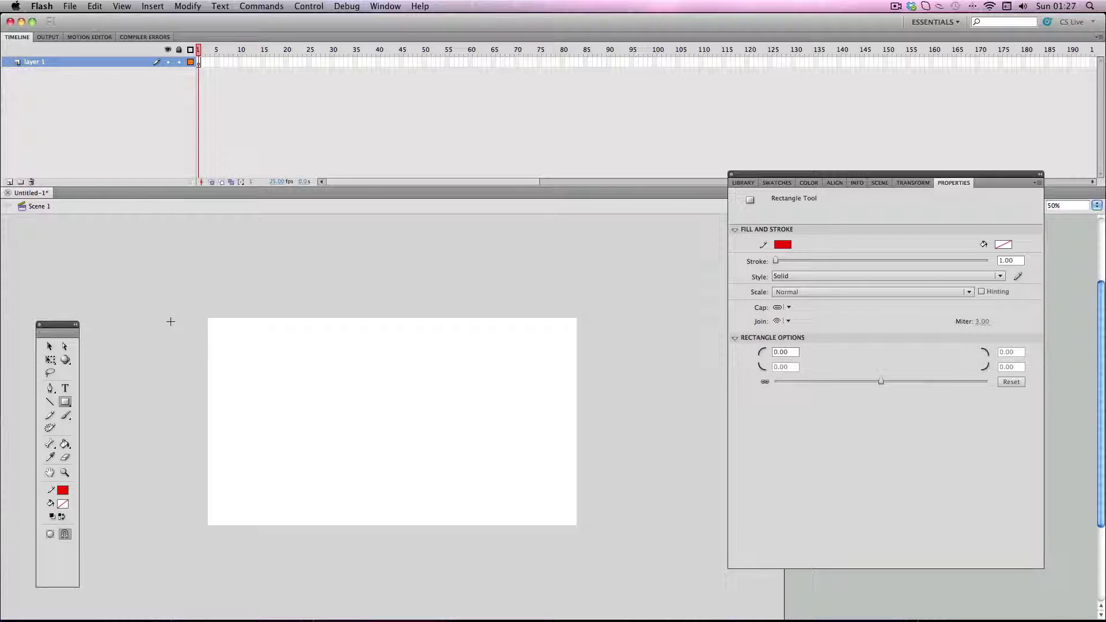
left_click_drag(184, 301, 615, 543)
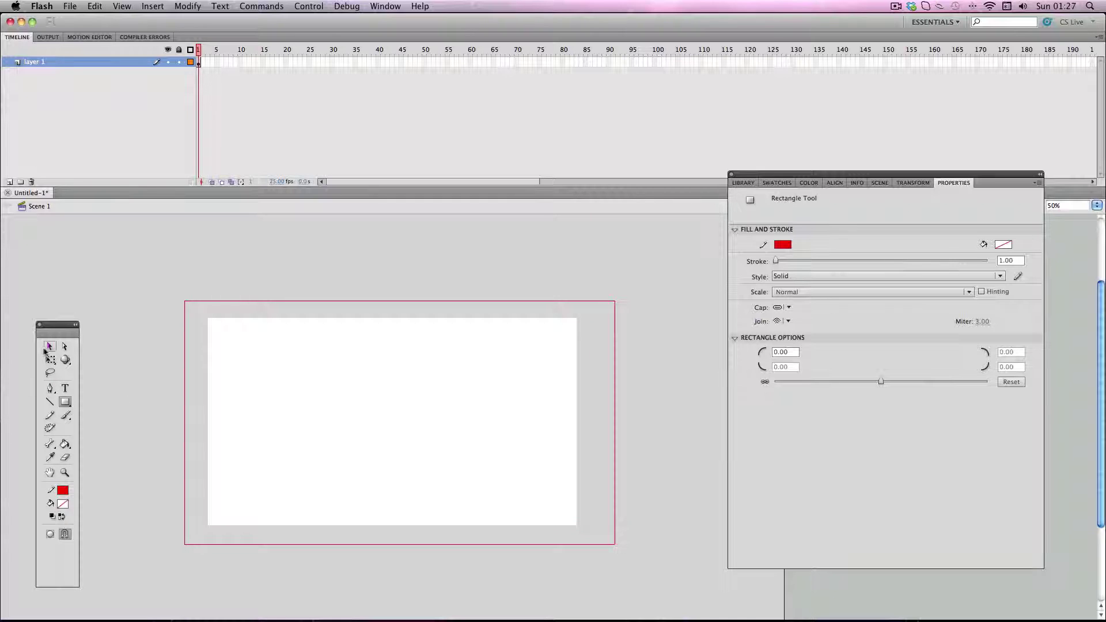
left_click(50, 346)
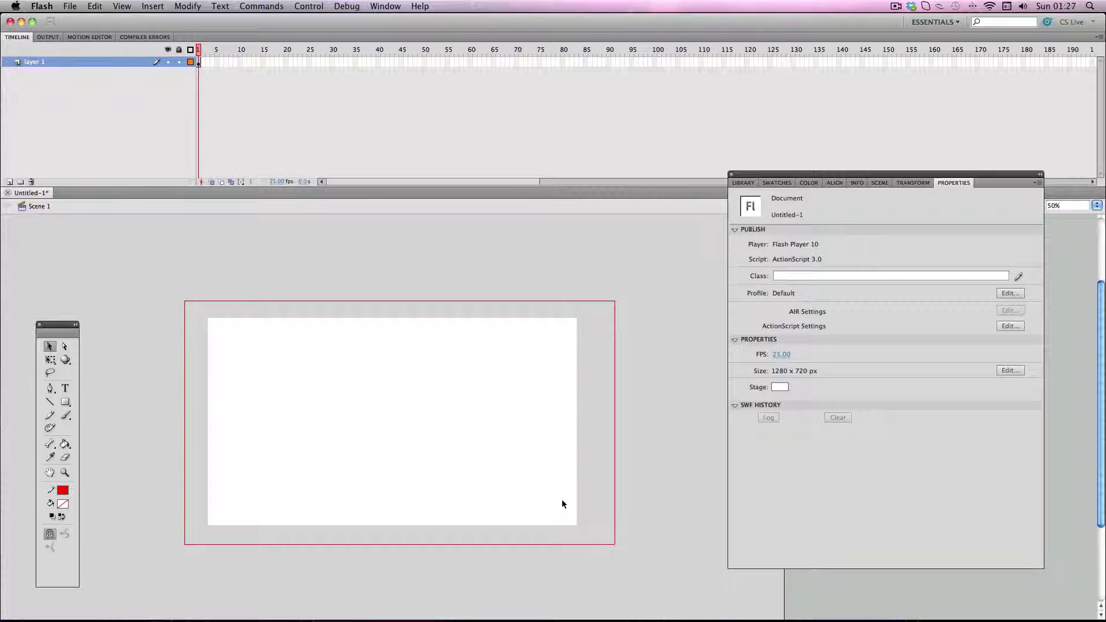
double_click(349, 300)
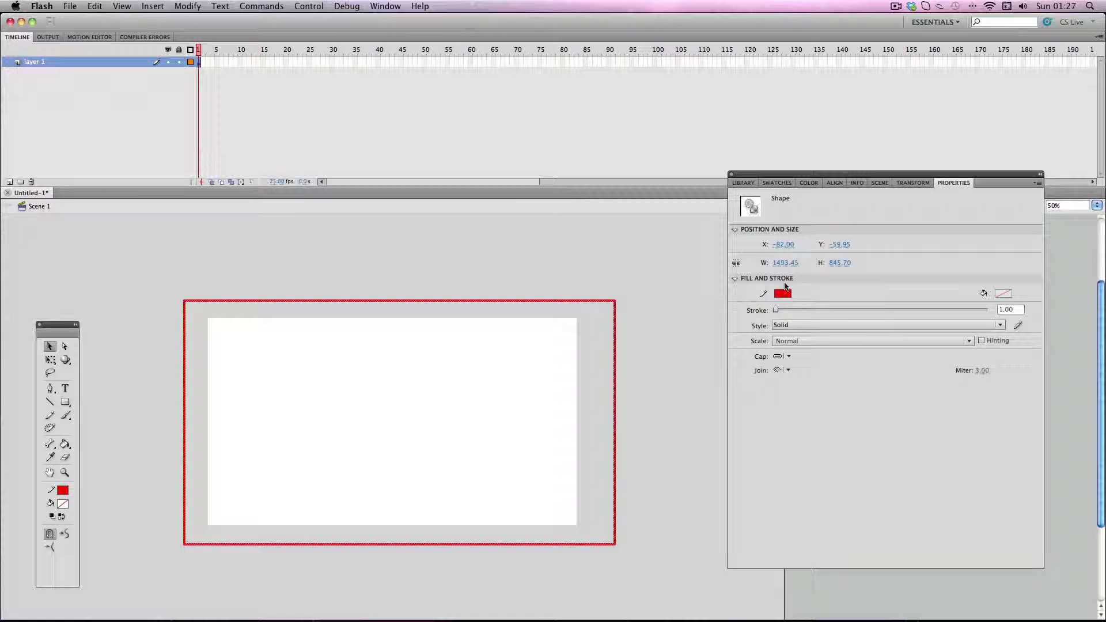
left_click(785, 262)
type("1280")
key("Tab")
type("7")
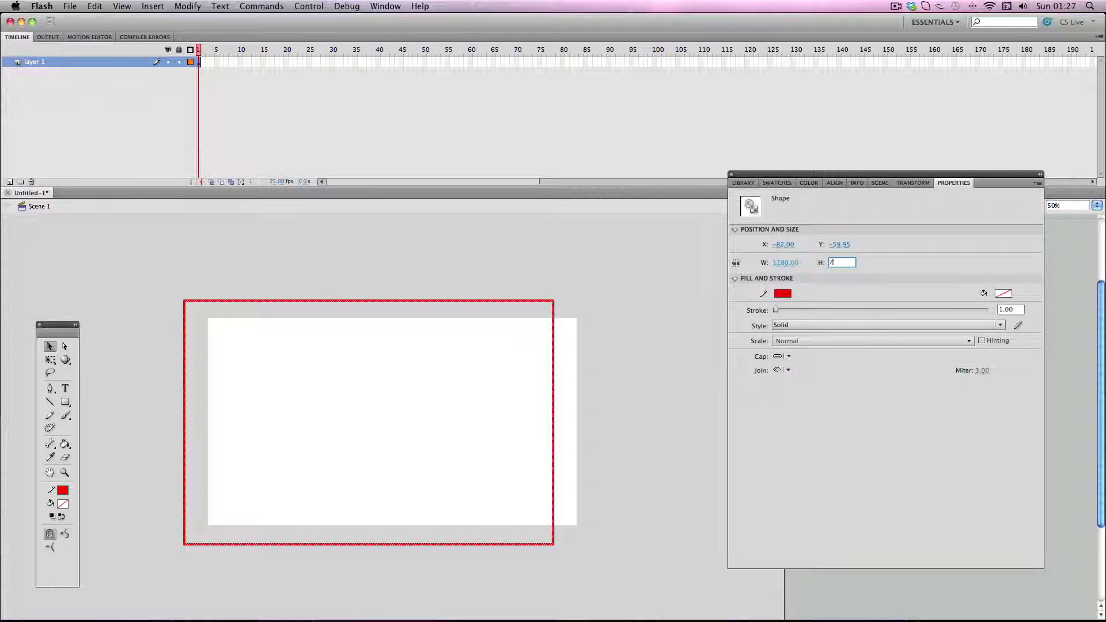
type("20")
key("Return")
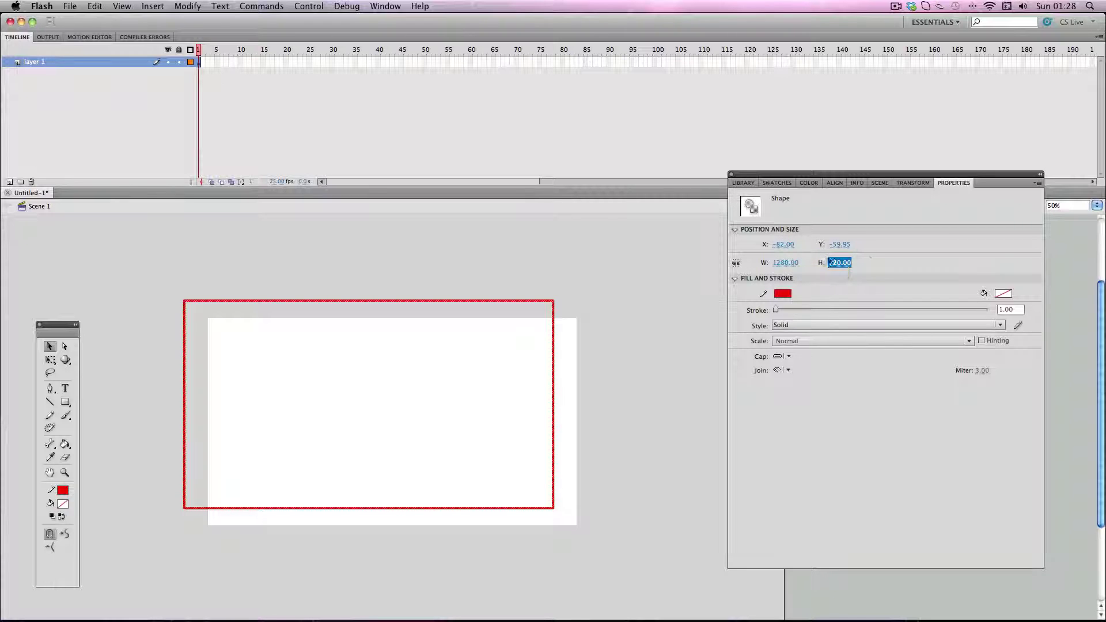
Centre the rectangle on the stage horizontally and vertically
left_click(831, 182)
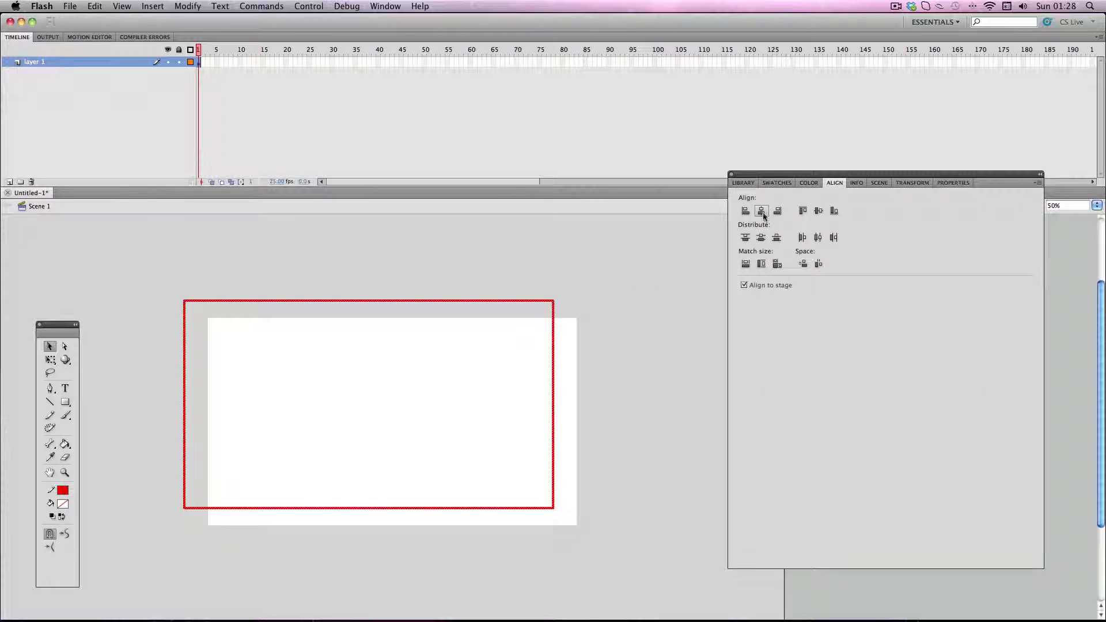
left_click(762, 212)
left_click(760, 238)
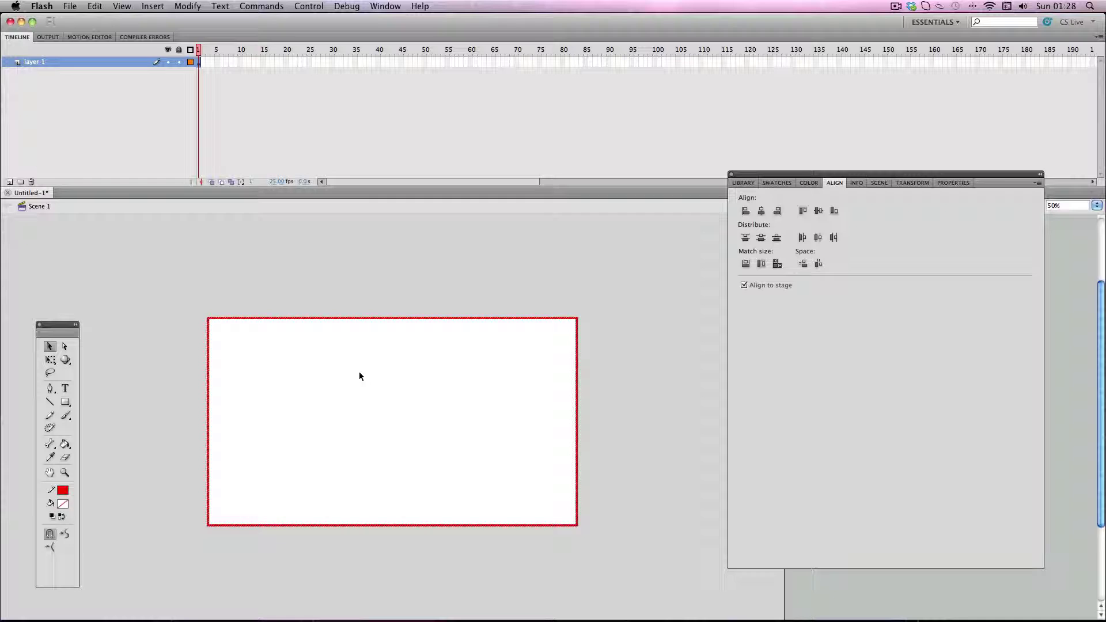
left_click(269, 267)
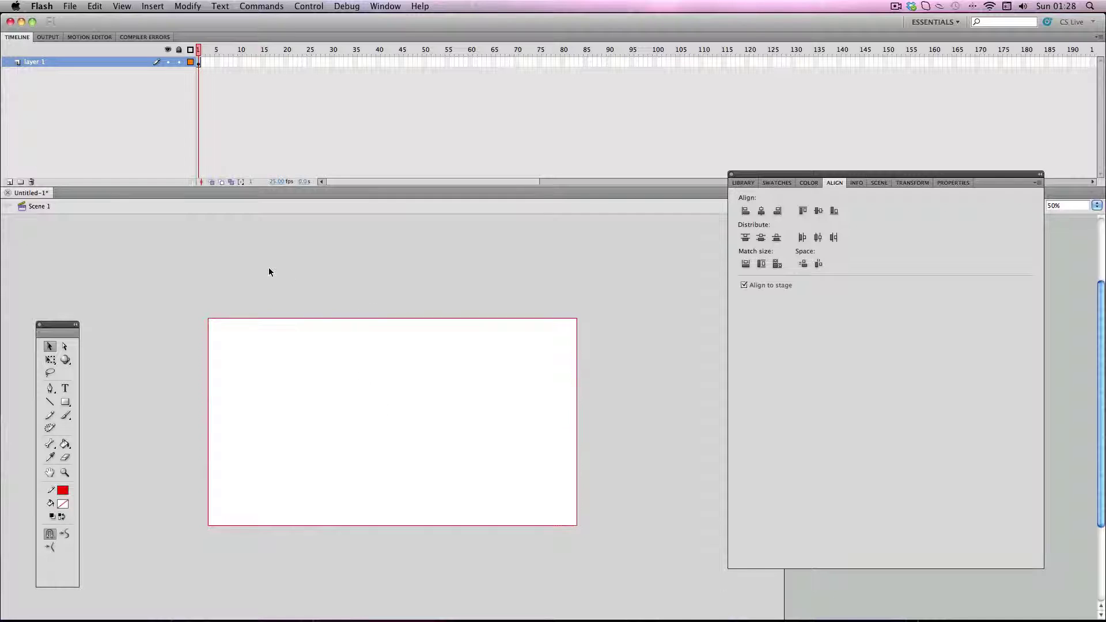
Rename Layer 1 to 'border'
double_click(63, 63)
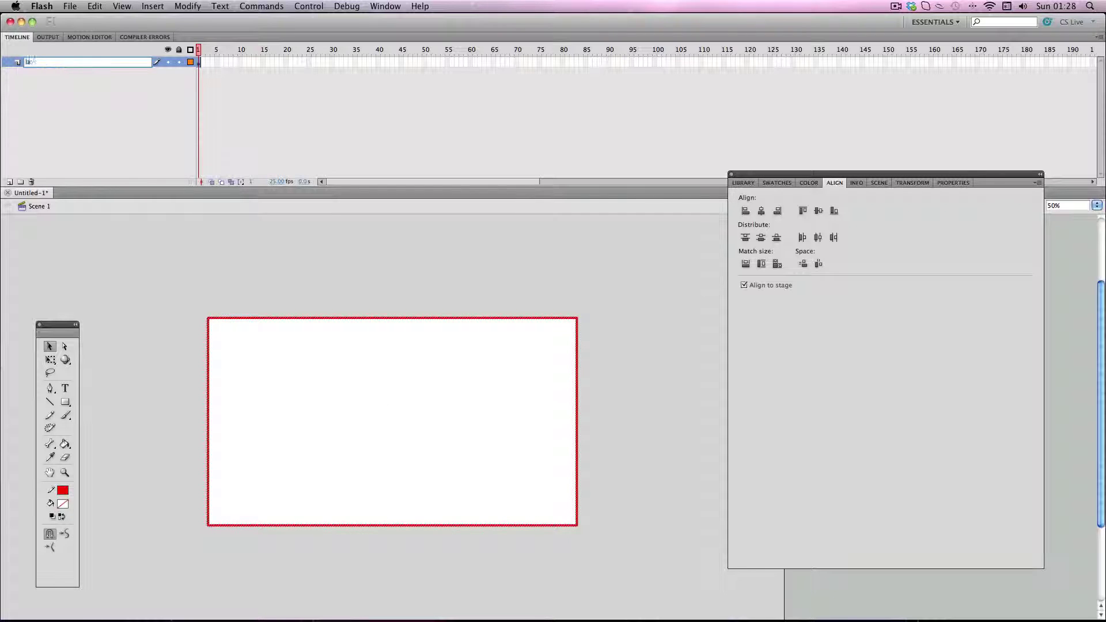
type("border")
key("Return")
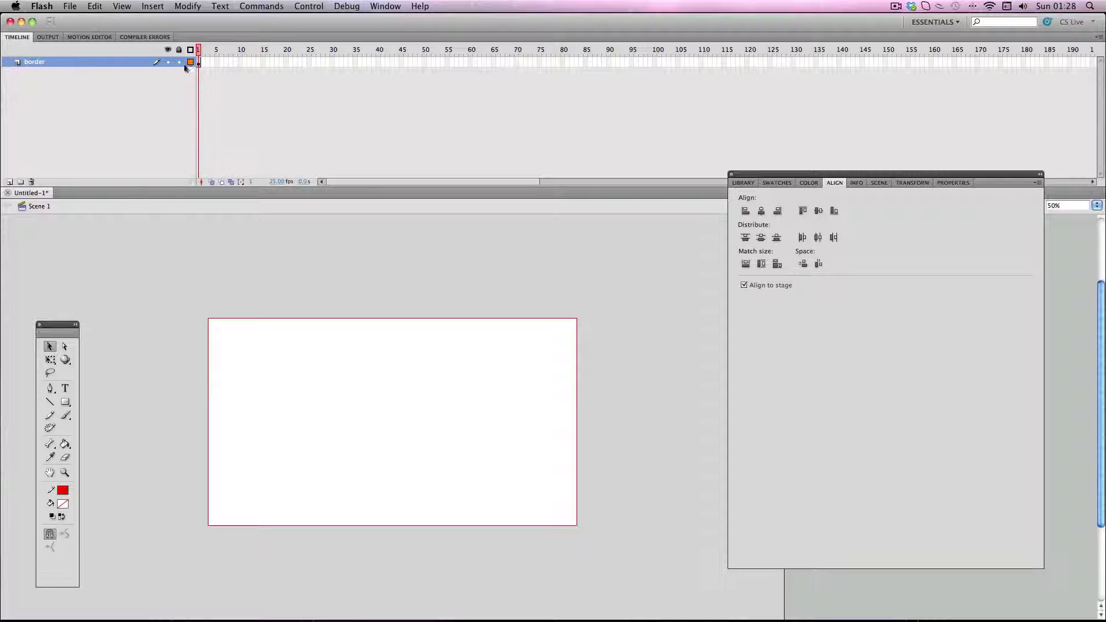
right_click(60, 63)
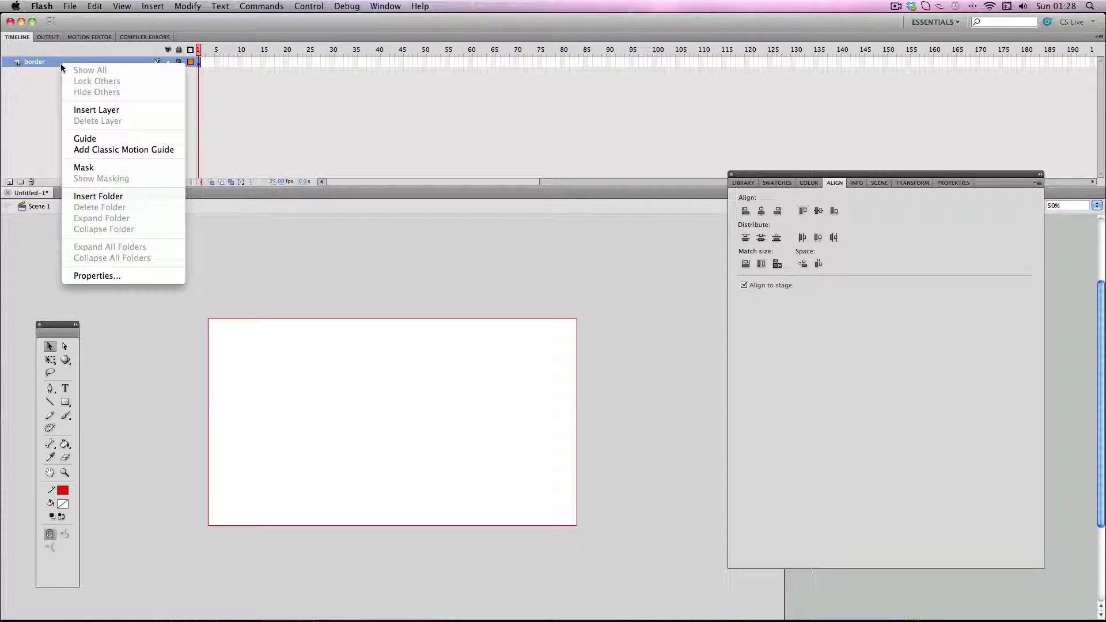
On a new Layer 22 below border, draw a black, strokeless rectangle overhanging the stage
left_click(93, 111)
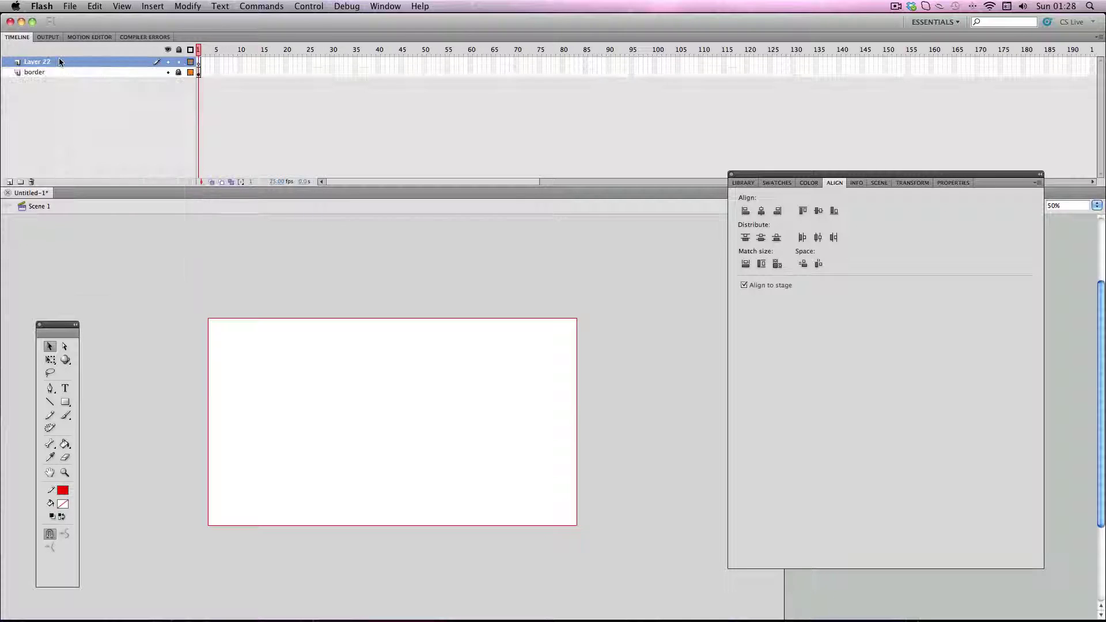
left_click_drag(59, 62, 60, 95)
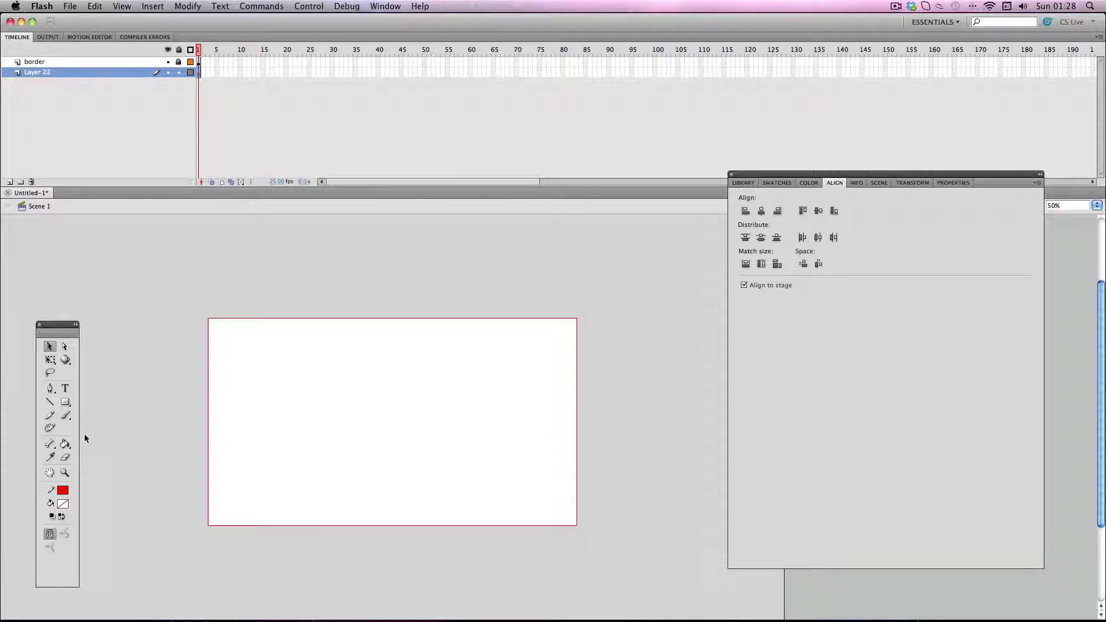
left_click(64, 505)
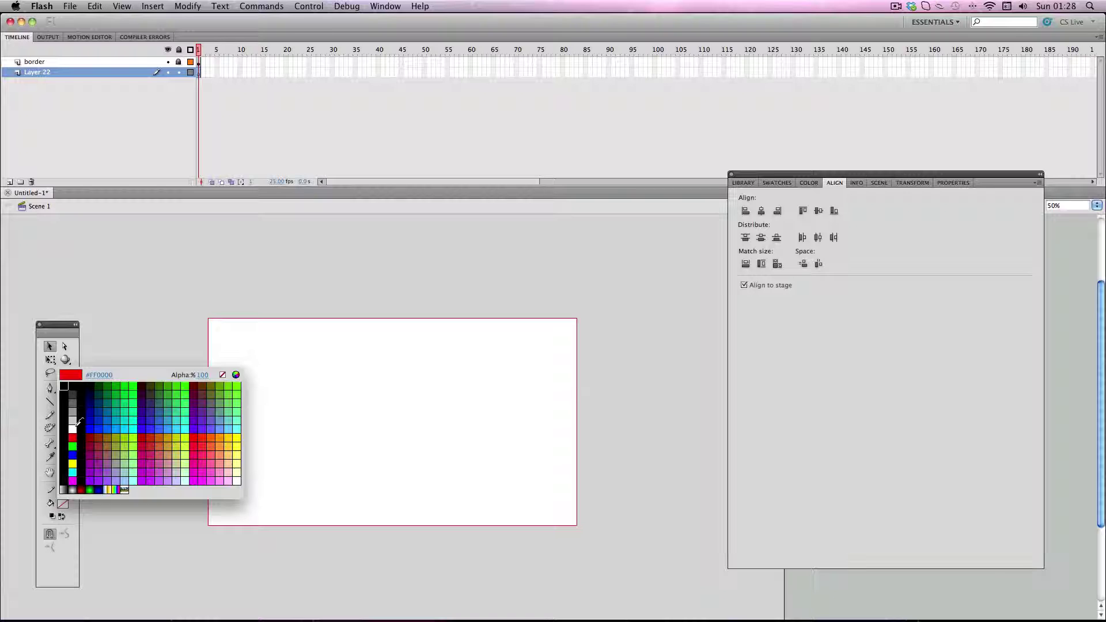
left_click(72, 387)
left_click(65, 494)
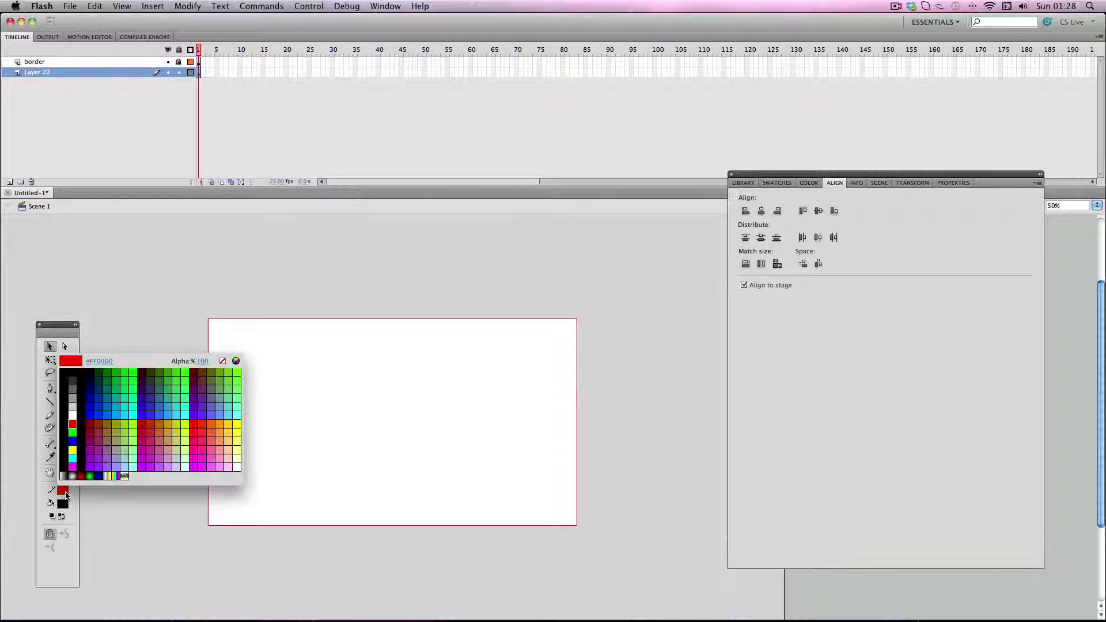
left_click(223, 357)
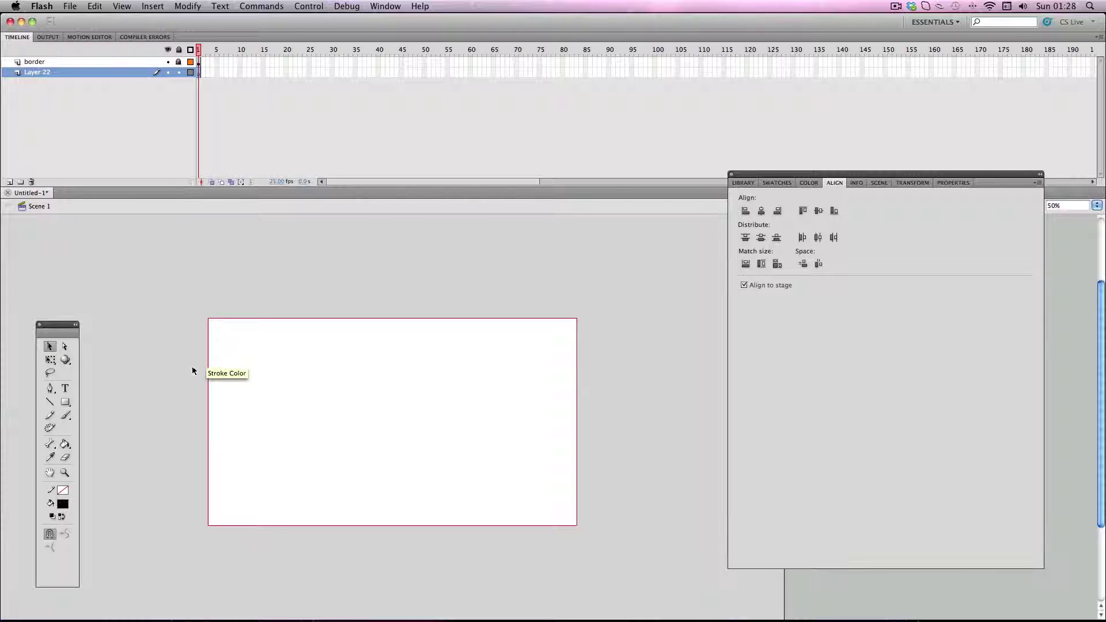
left_click(65, 402)
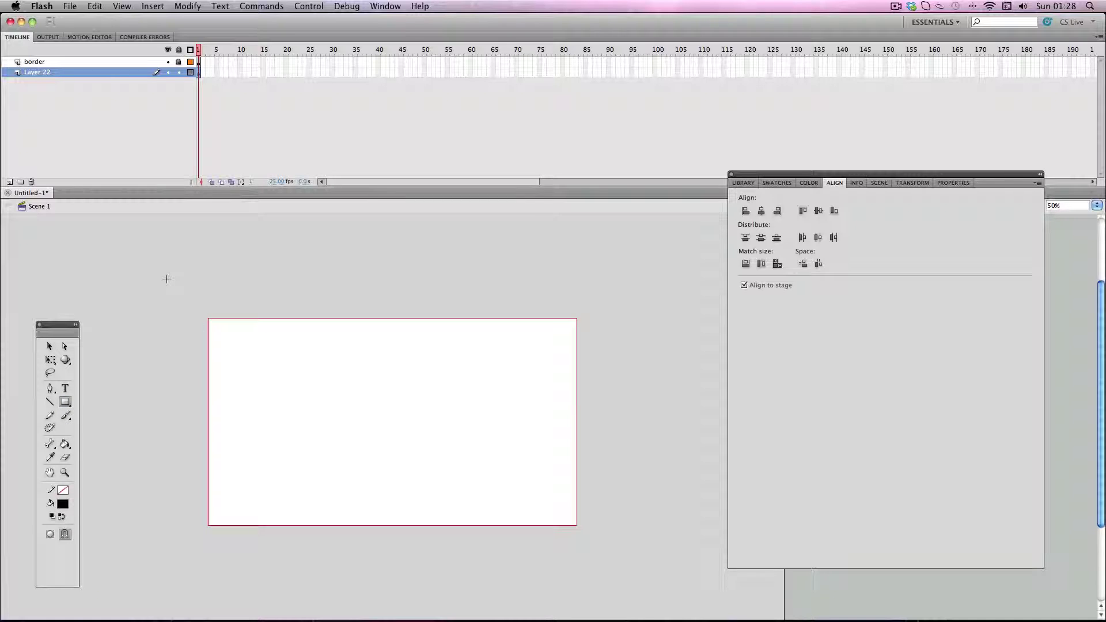
left_click_drag(166, 279, 629, 580)
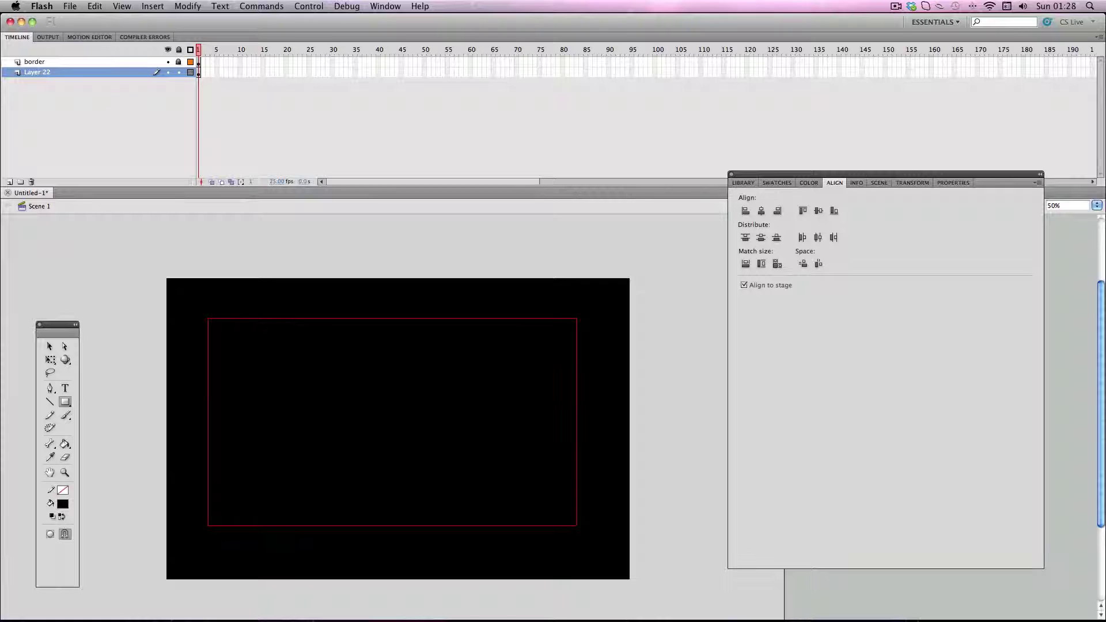
Rename Layer 22 to 'rectangle' and add Layer 23 above it
left_click(50, 346)
double_click(64, 73)
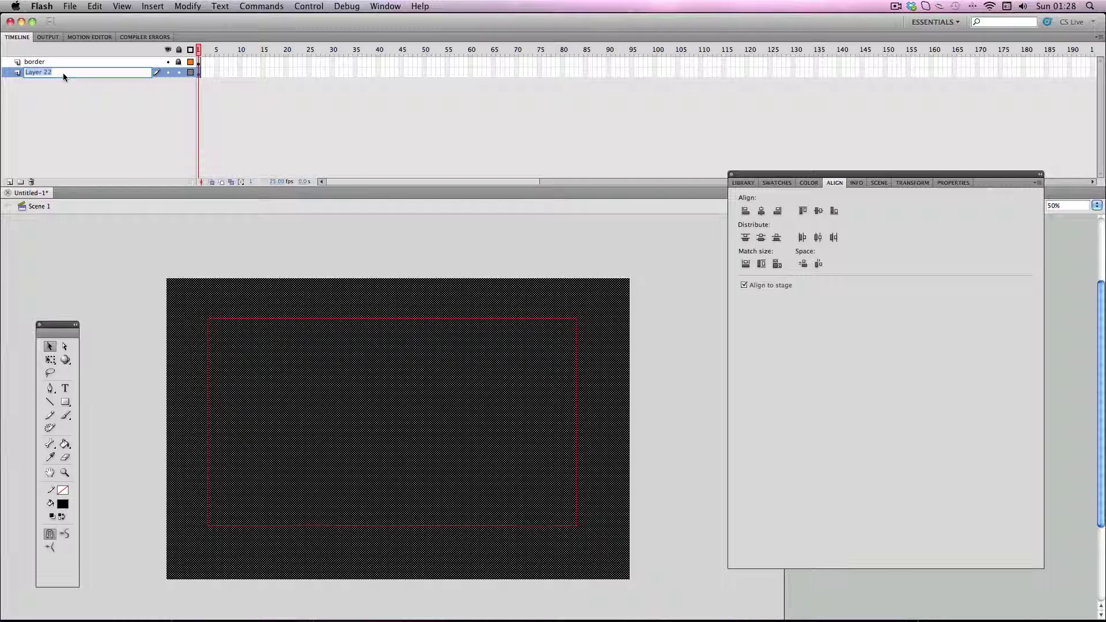
type("rectangle")
left_click(181, 72)
right_click(113, 72)
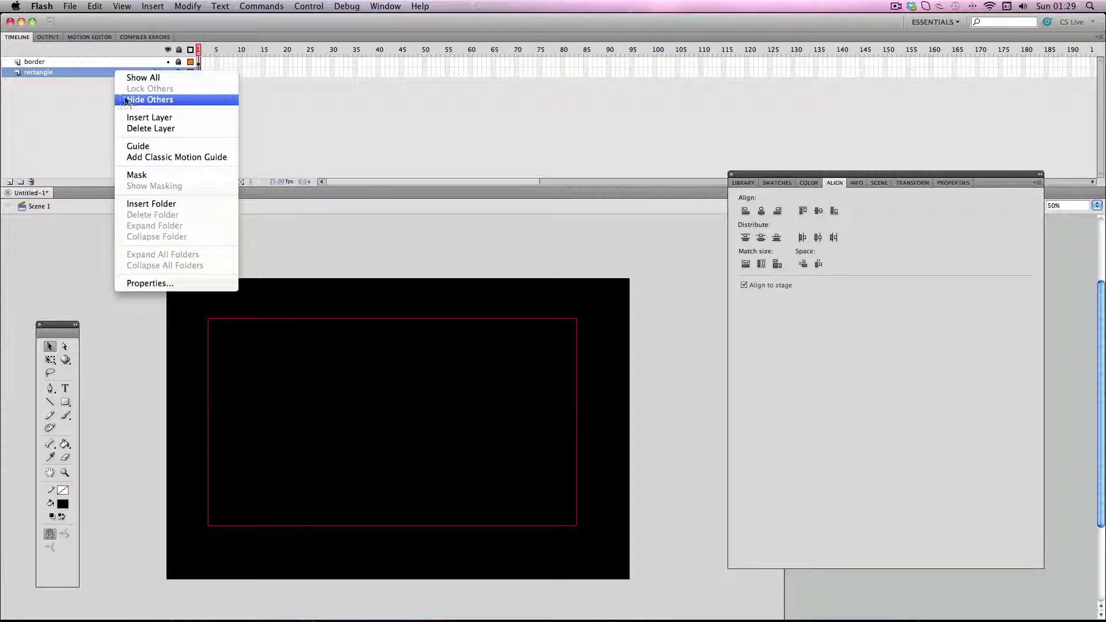
left_click(132, 118)
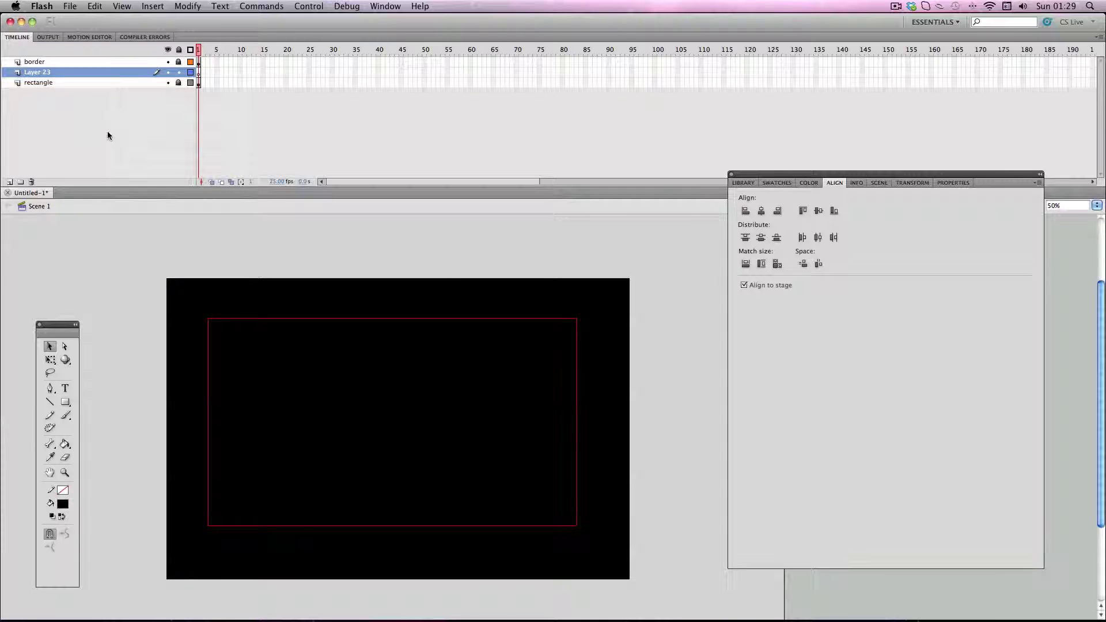
Draw an oval with a red outline and no fill inside the border
left_click(65, 403)
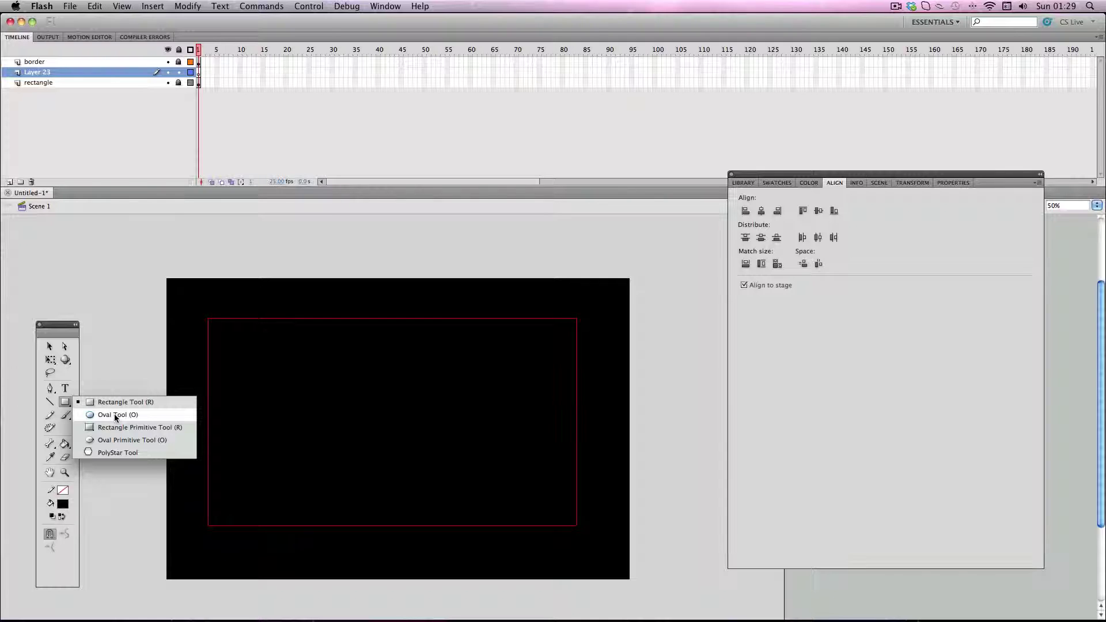
left_click(113, 414)
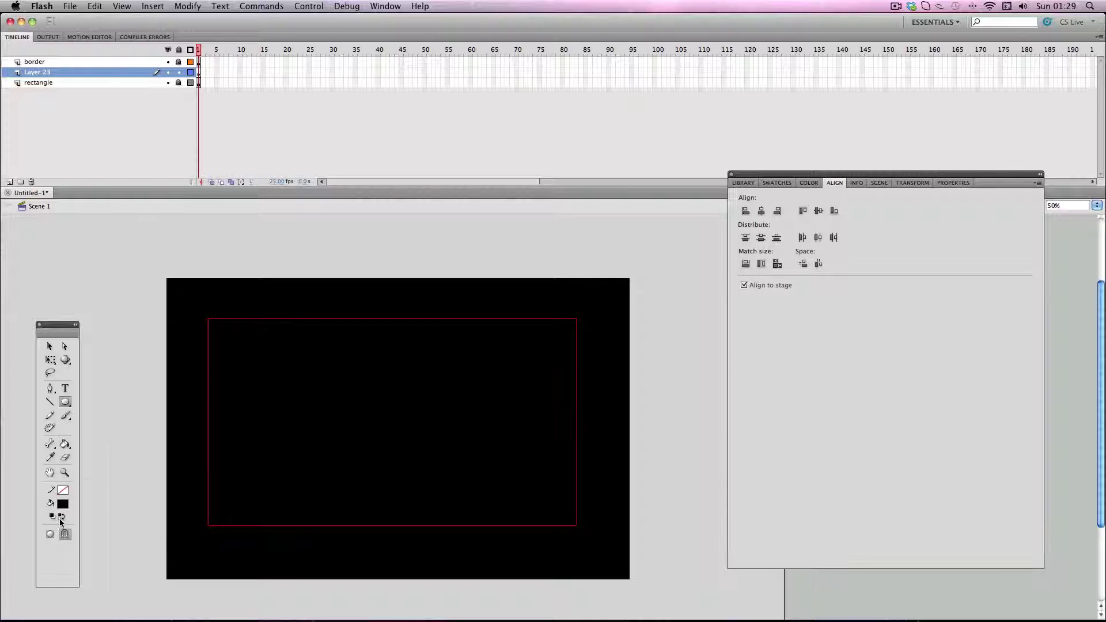
left_click(63, 491)
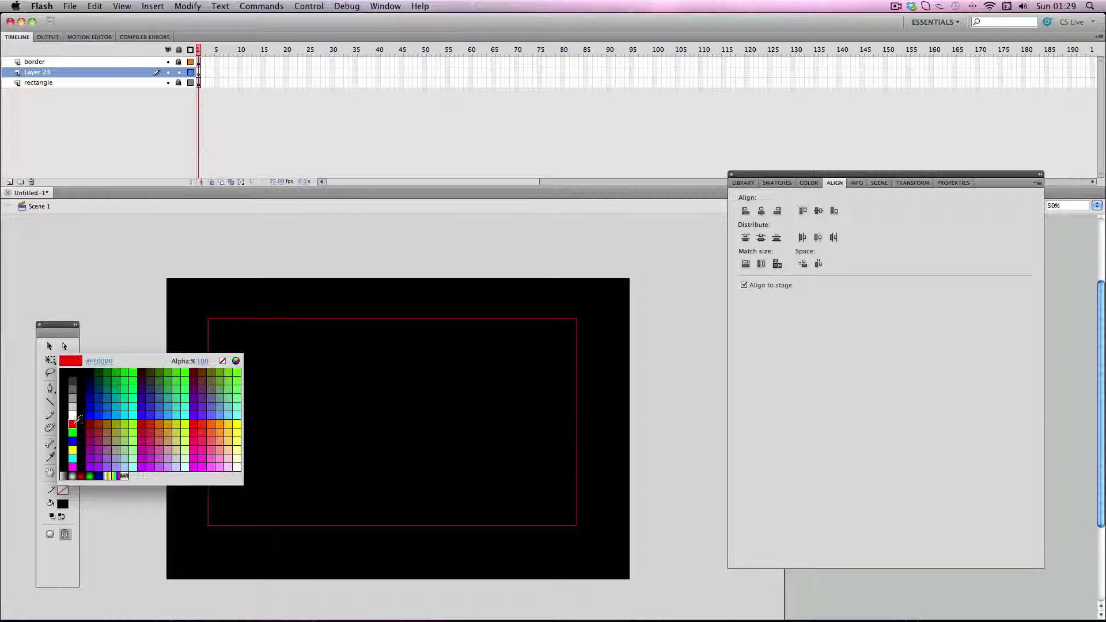
left_click(72, 424)
left_click(61, 503)
left_click(227, 376)
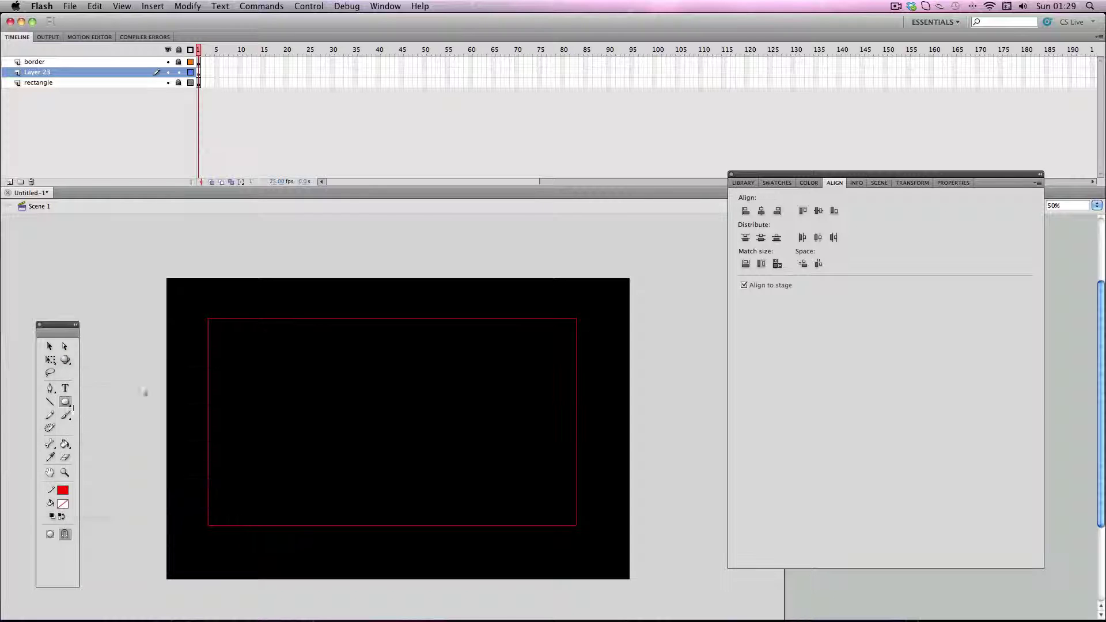
left_click_drag(233, 356, 556, 510)
Centre the red oval horizontally and vertically on the stage
left_click(49, 345)
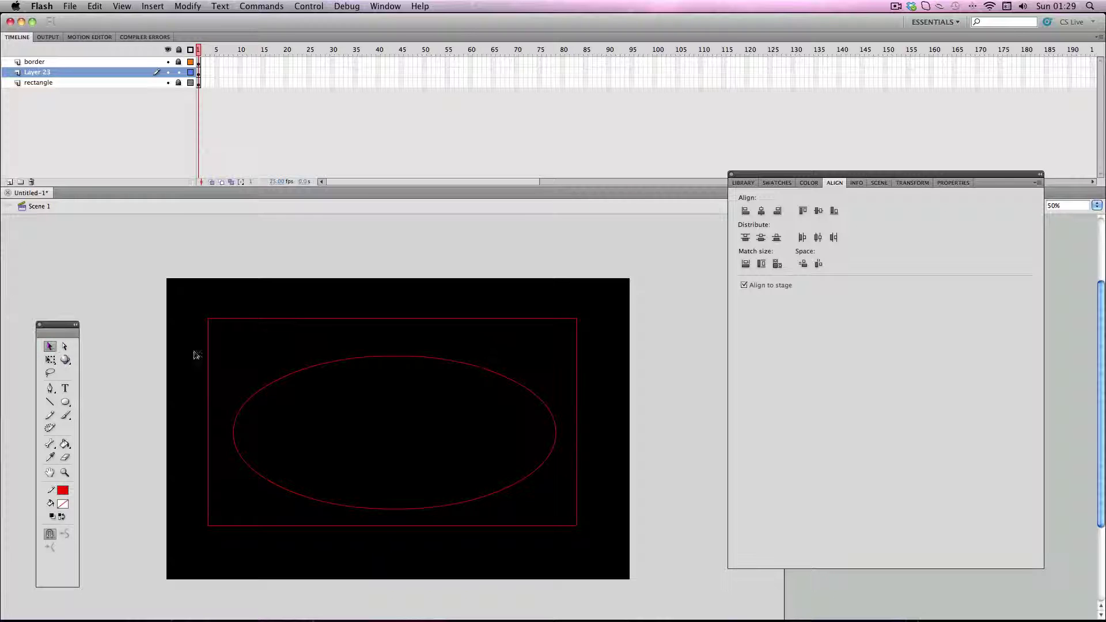
left_click(289, 374)
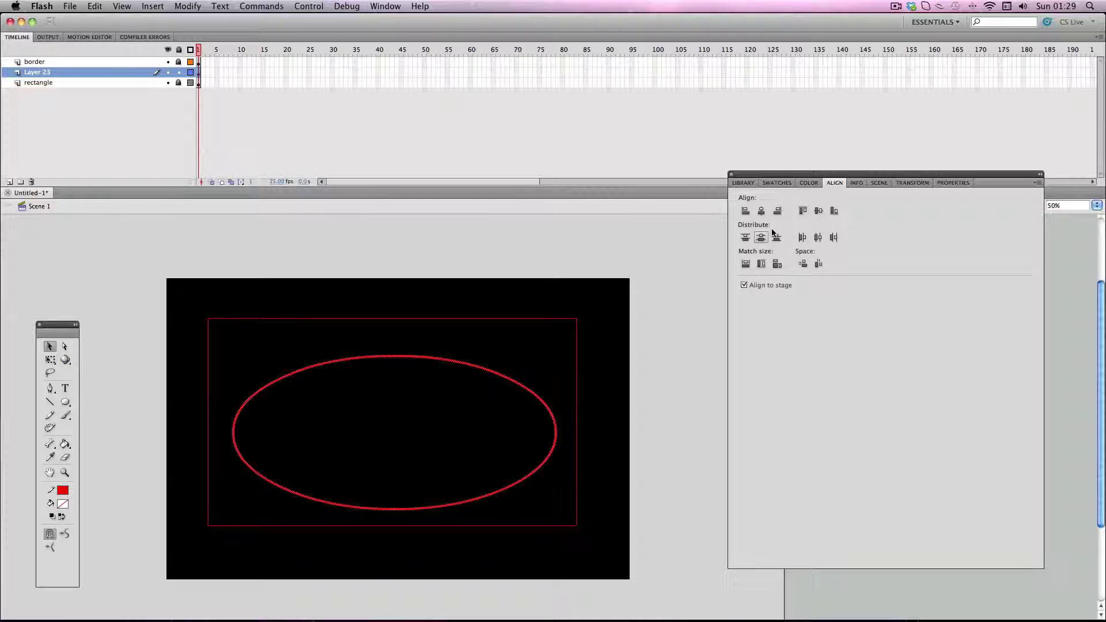
left_click(761, 211)
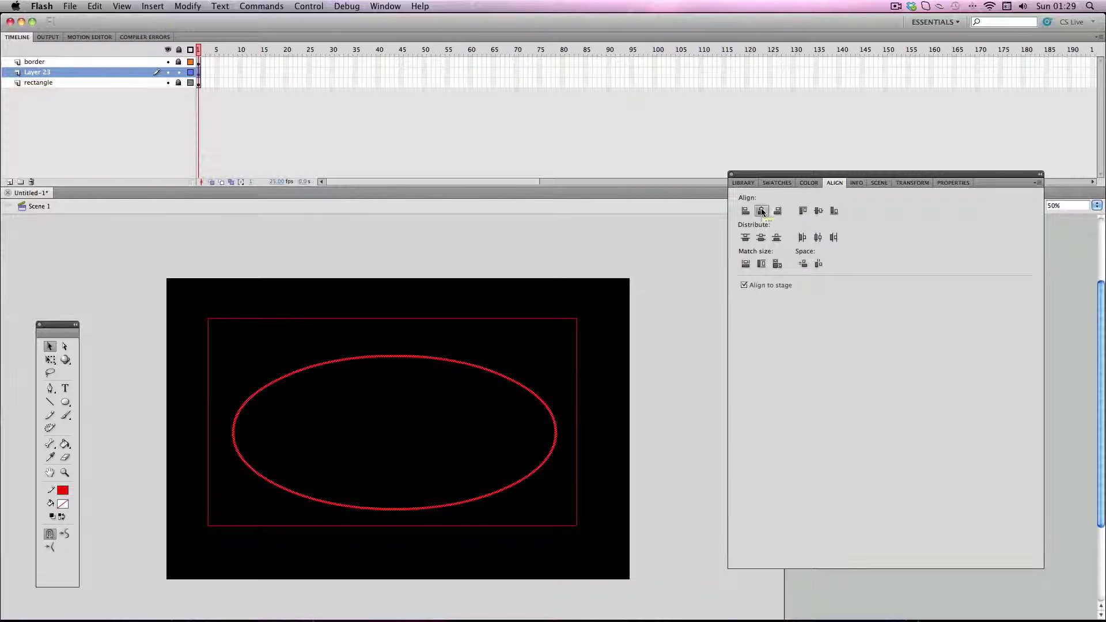
left_click(762, 237)
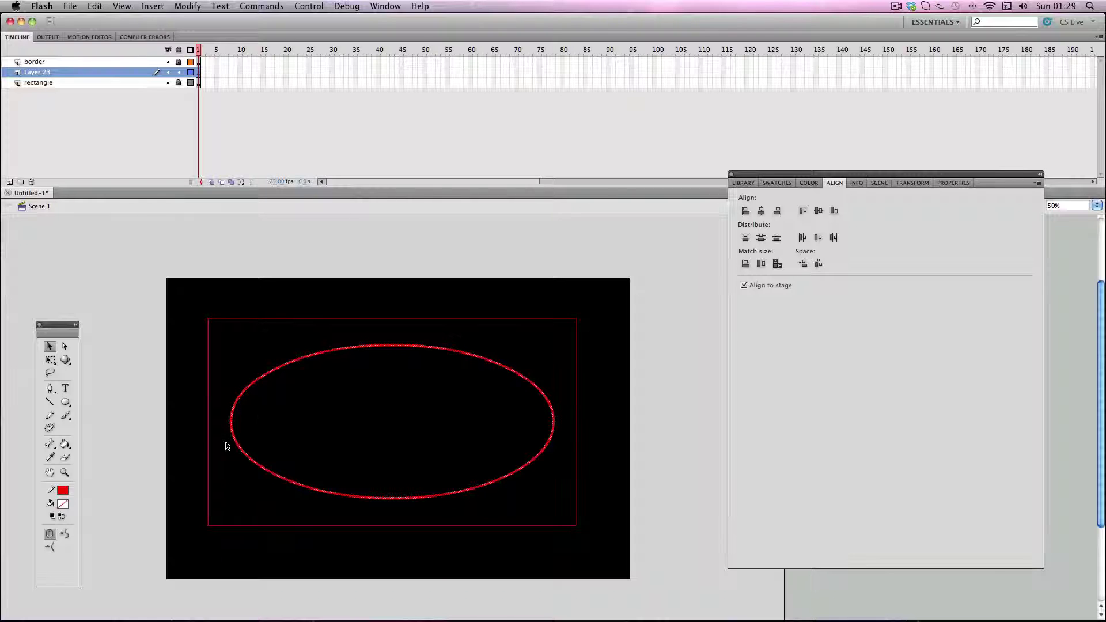
Stretch the oval slightly taller with Free Transform and re-centre it vertically
right_click(386, 345)
left_click(401, 508)
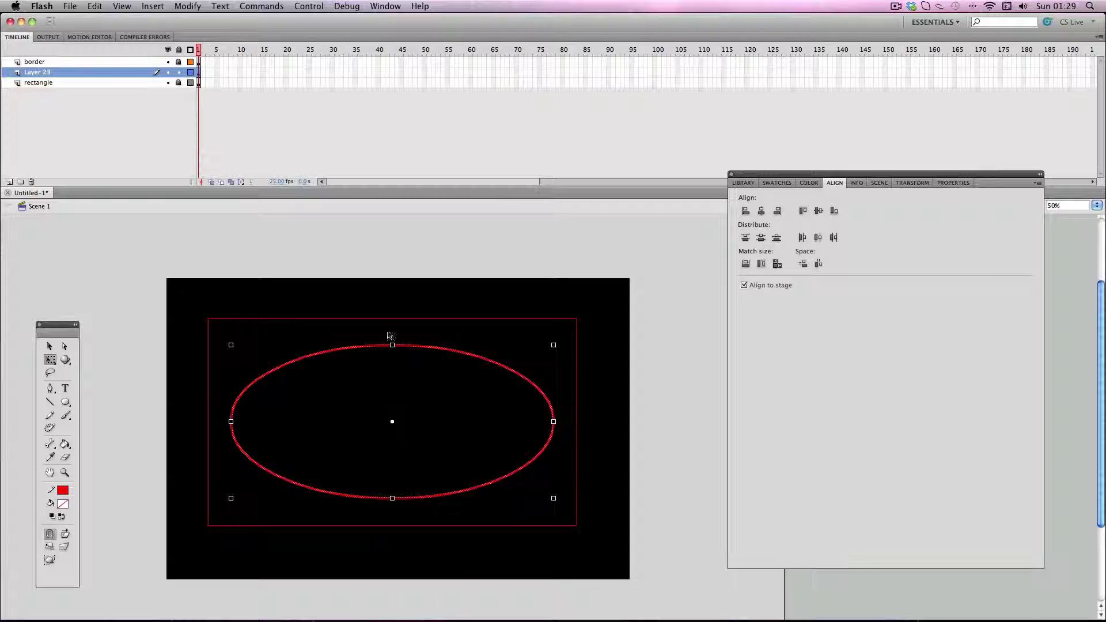
left_click_drag(392, 344, 392, 341)
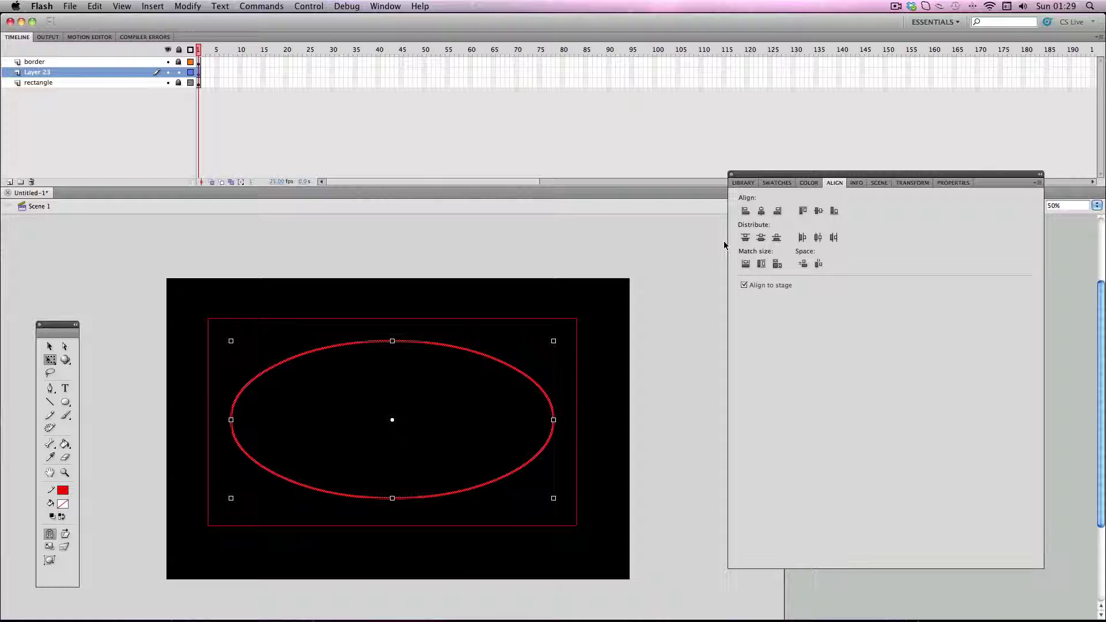
left_click(759, 239)
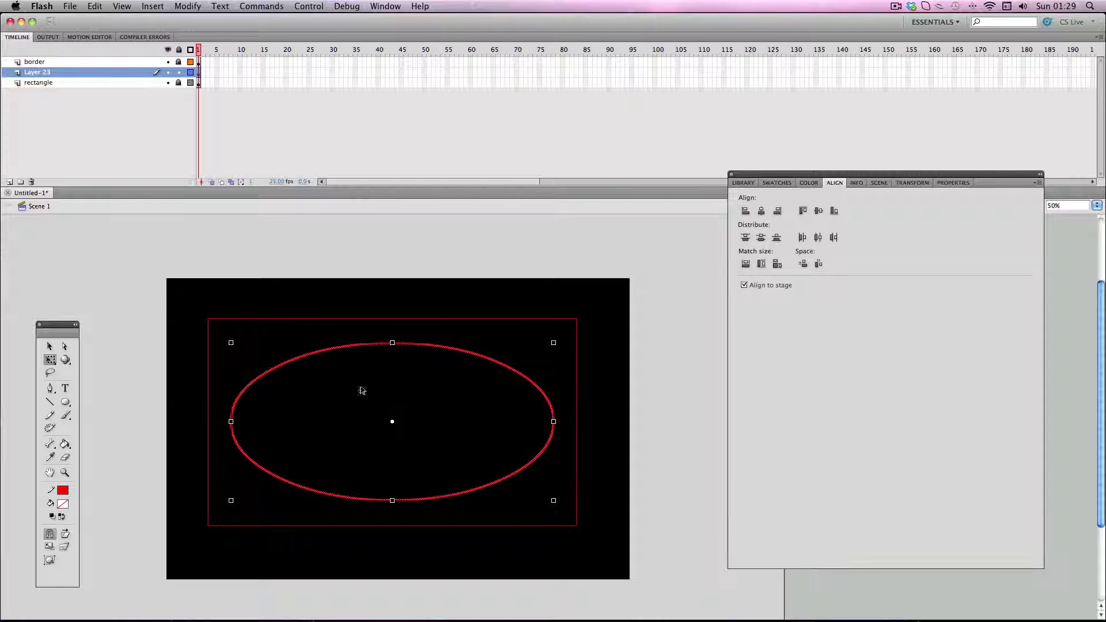
left_click(305, 266)
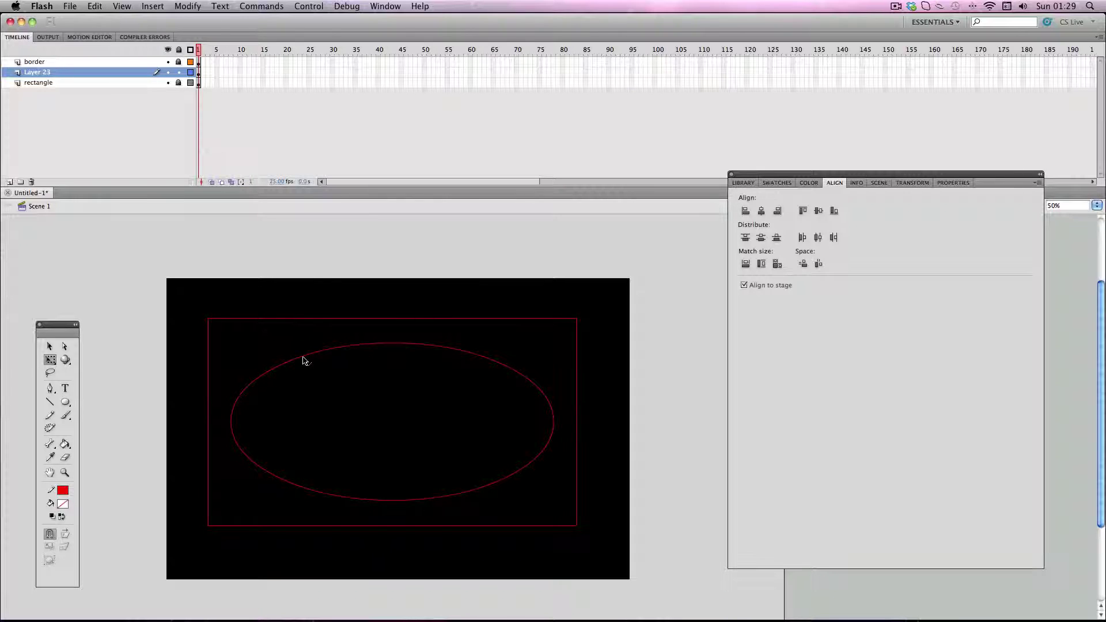
left_click(304, 361)
right_click(304, 360)
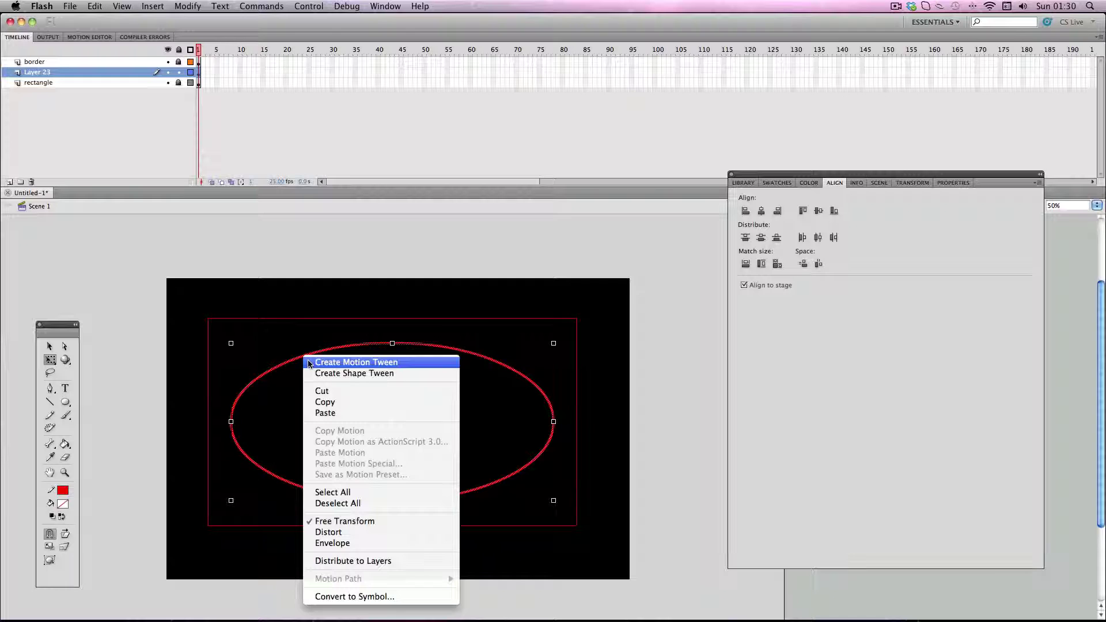
Cut the oval, delete Layer 23, and unlock the rectangle layer
left_click(336, 389)
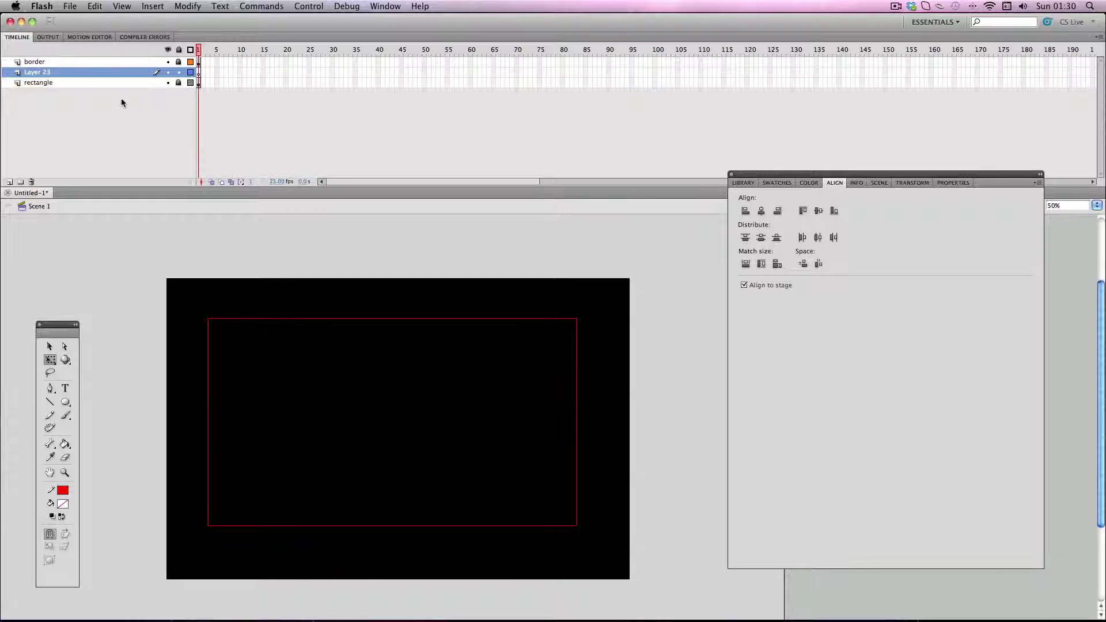
right_click(81, 71)
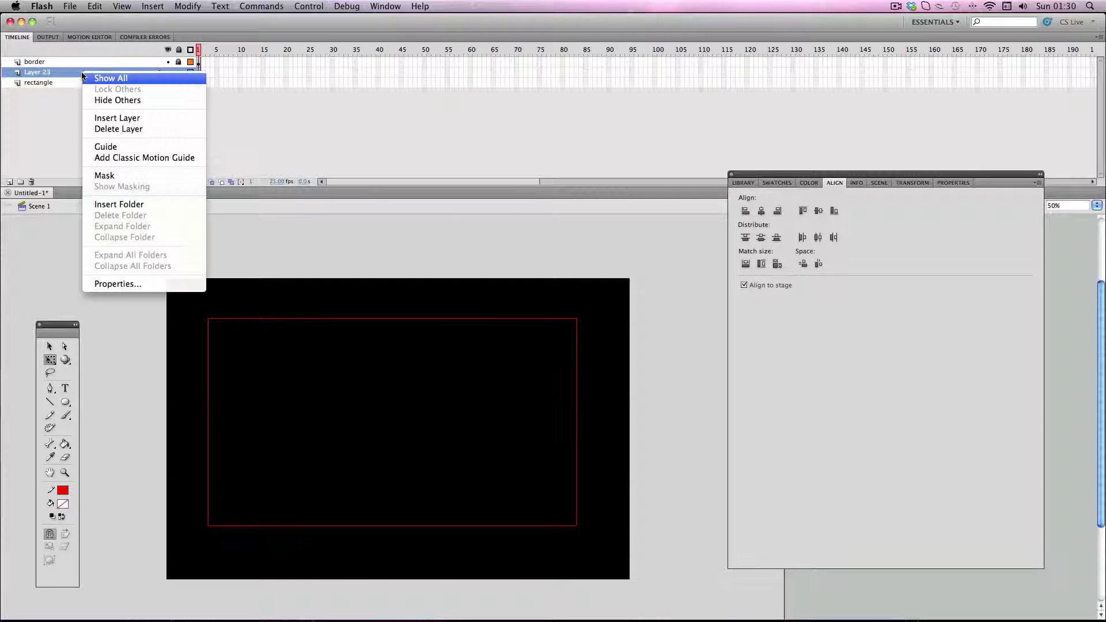
left_click(125, 136)
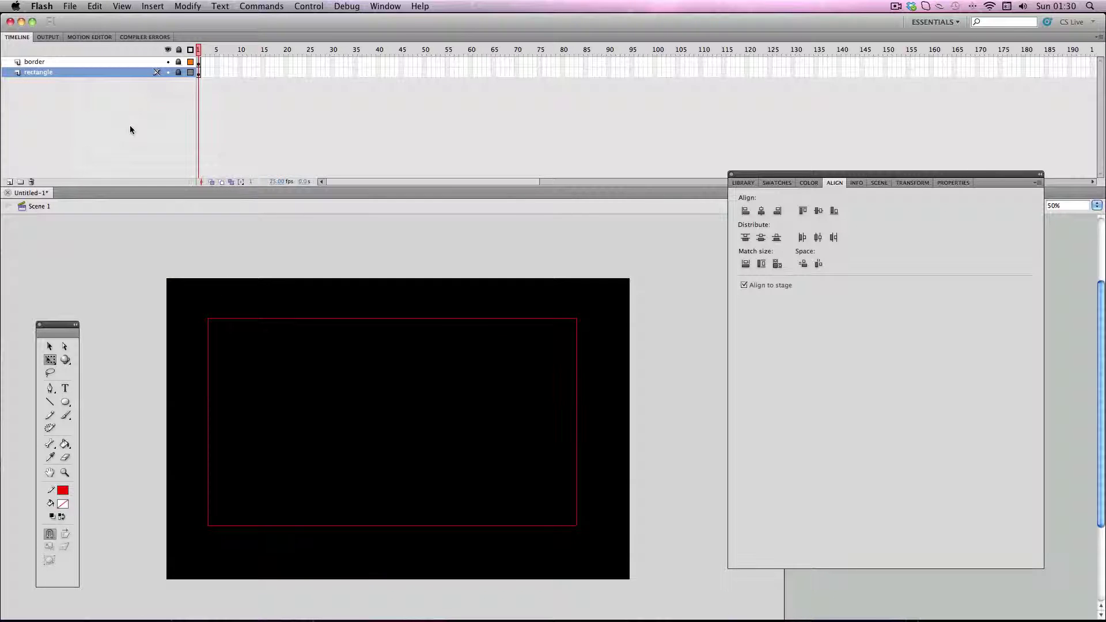
left_click(178, 72)
left_click(198, 72)
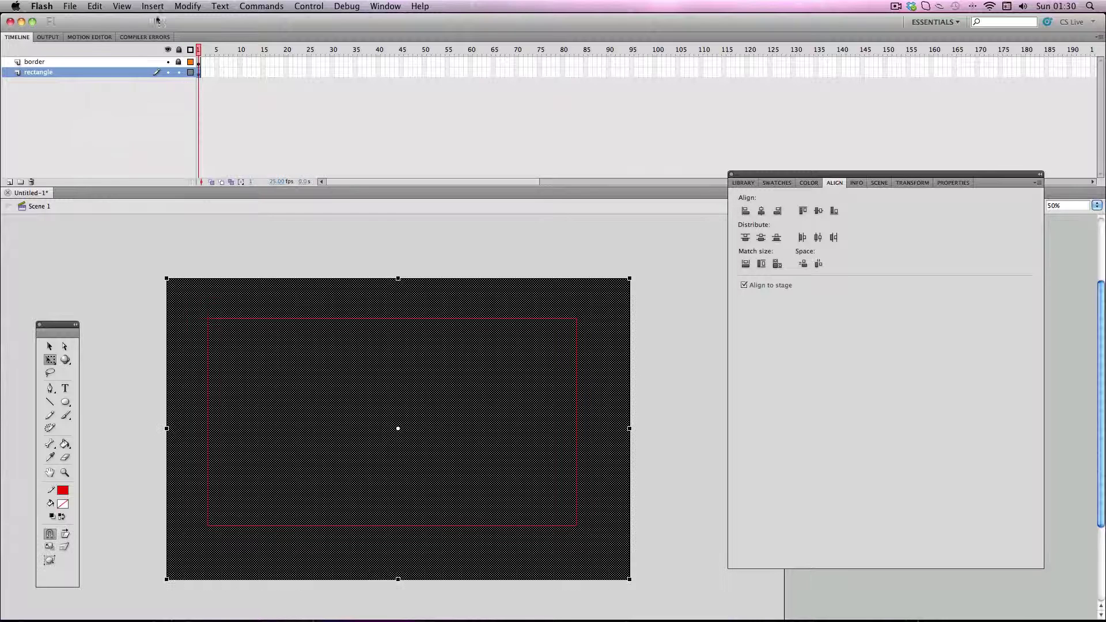
Paste the oval in place on the rectangle, then delete its inner fill and red outline
left_click(95, 5)
left_click(111, 82)
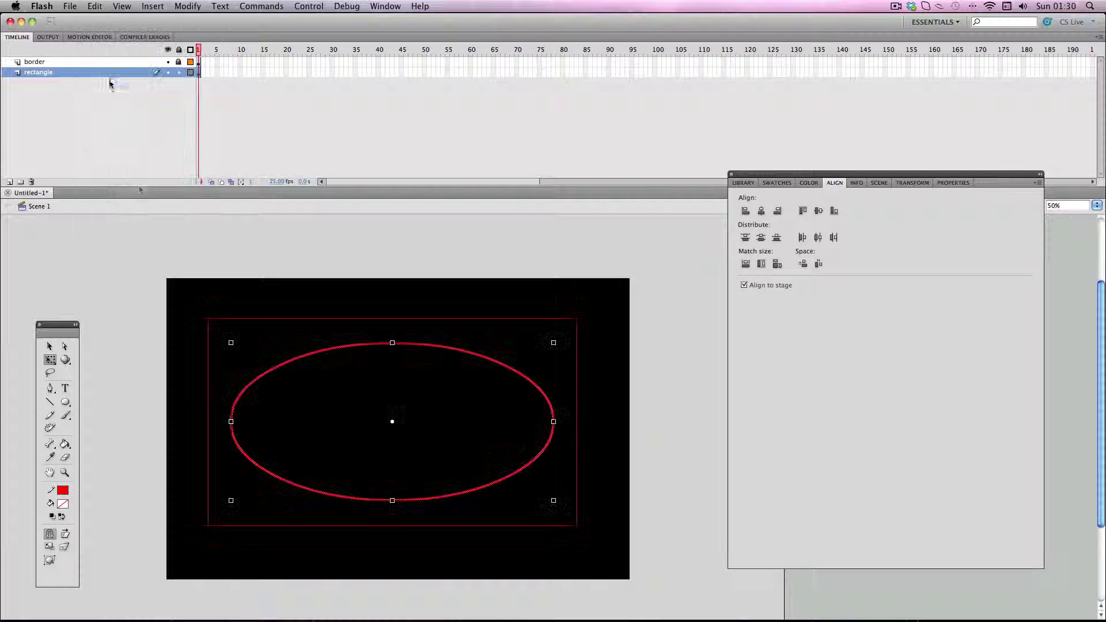
left_click(147, 273)
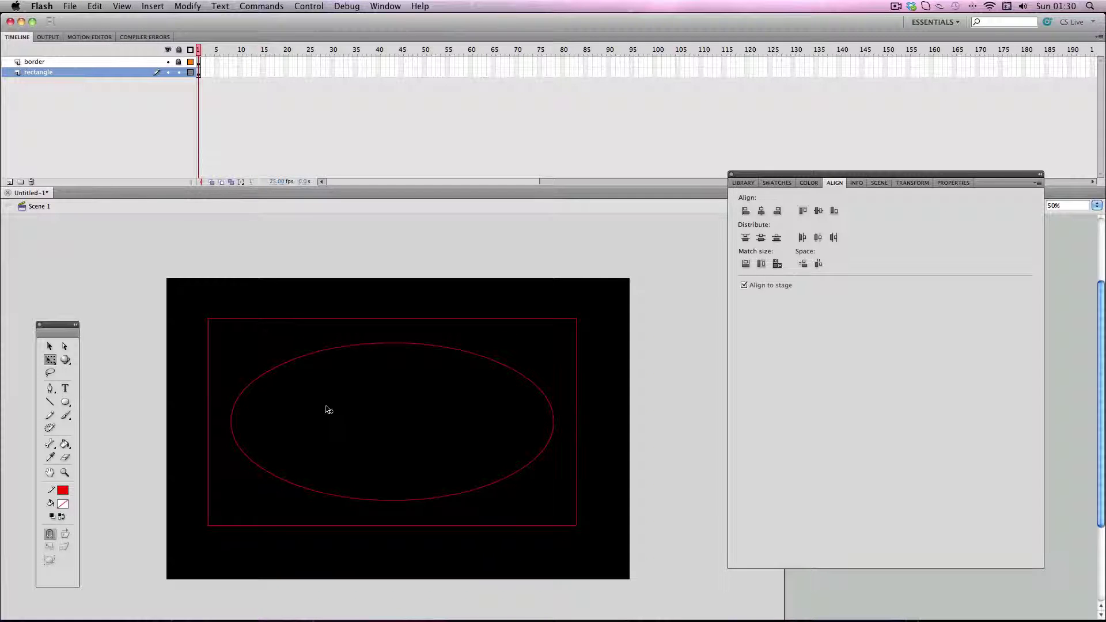
left_click(394, 405)
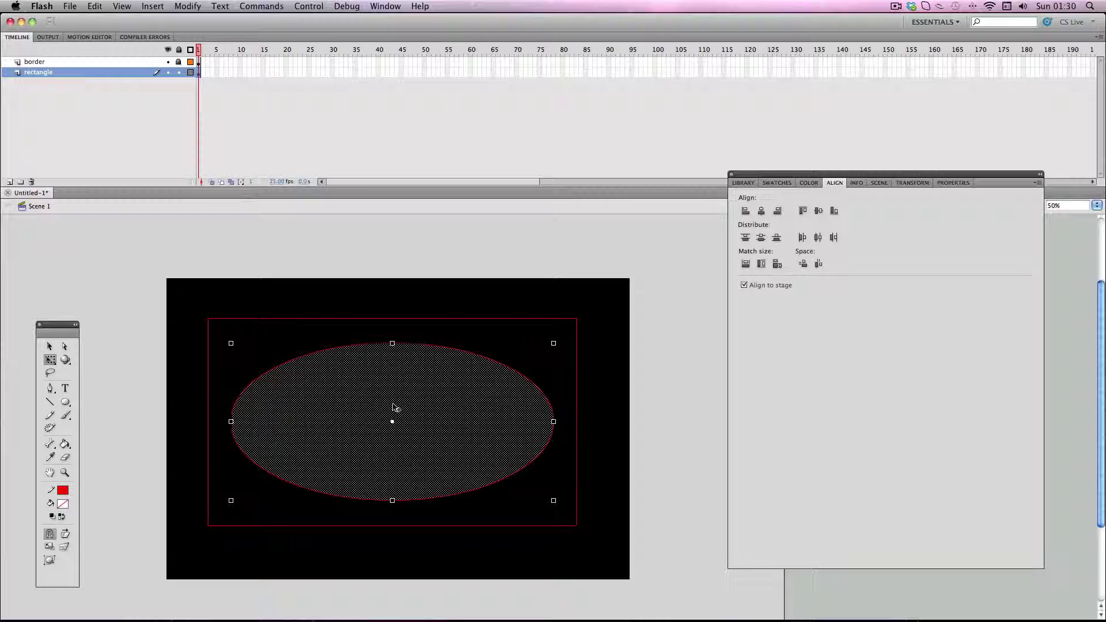
key("super+shift+a")
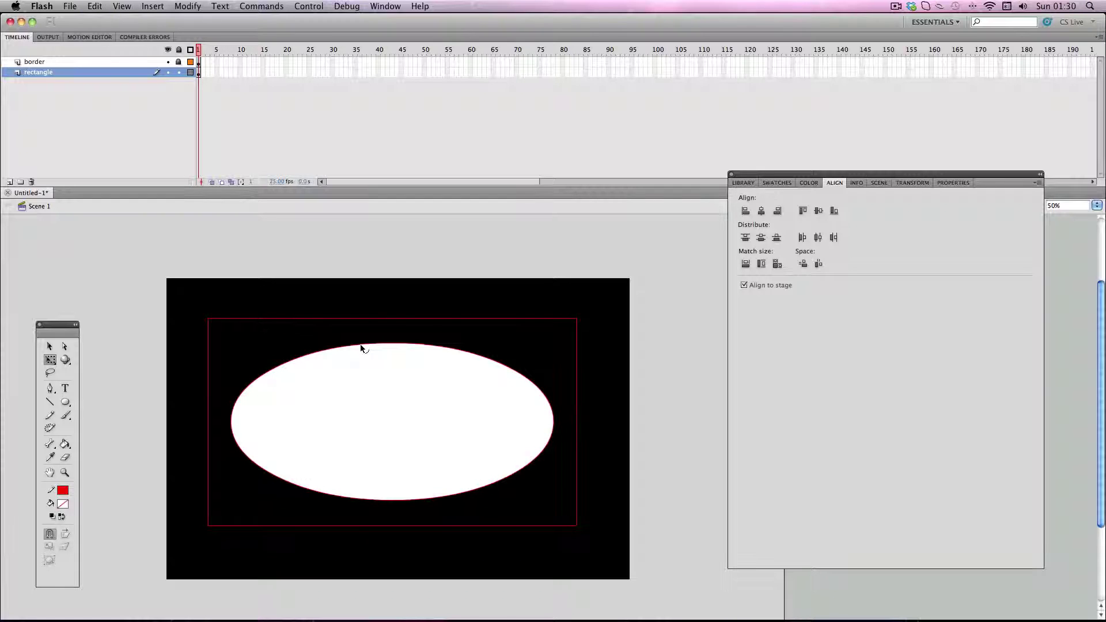
left_click(361, 348)
key("Delete")
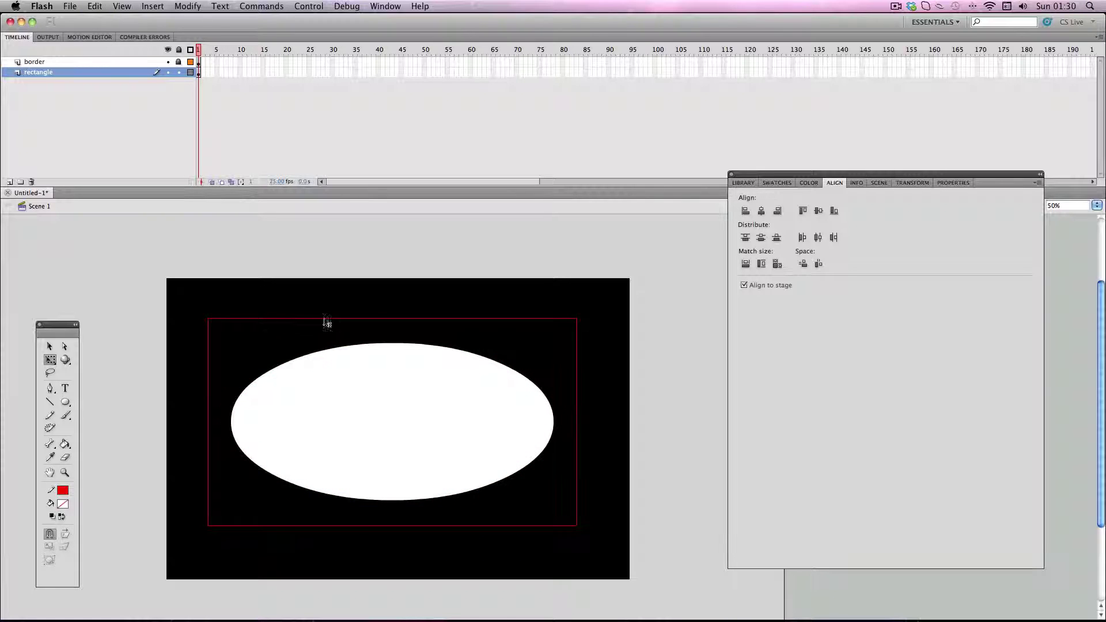
Convert the black rectangle into a movie clip symbol
left_click(286, 290)
right_click(286, 289)
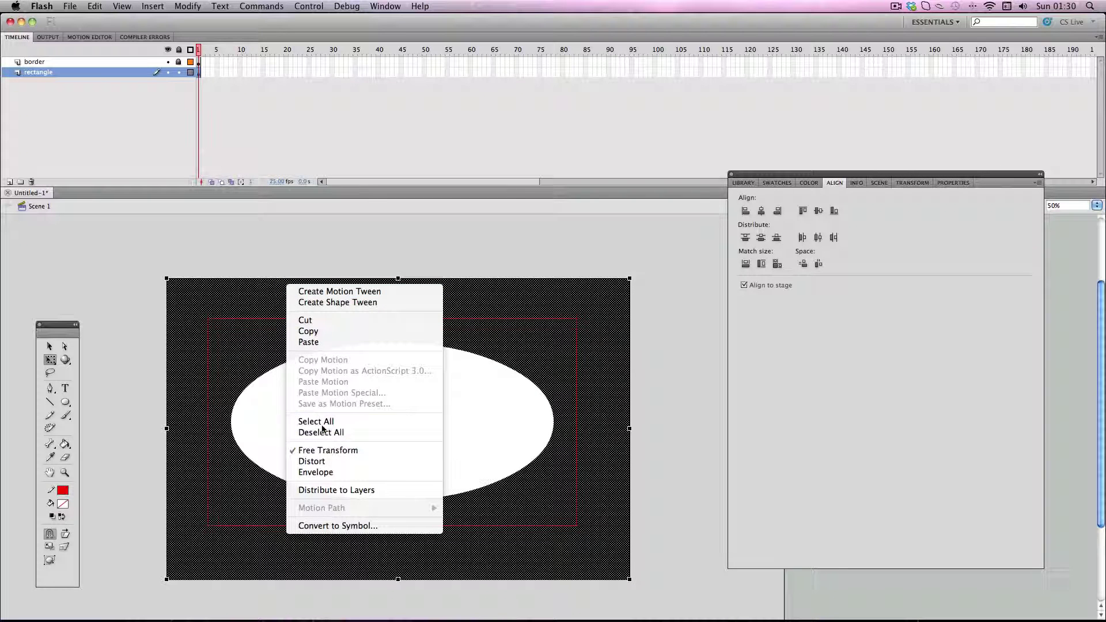
left_click(326, 526)
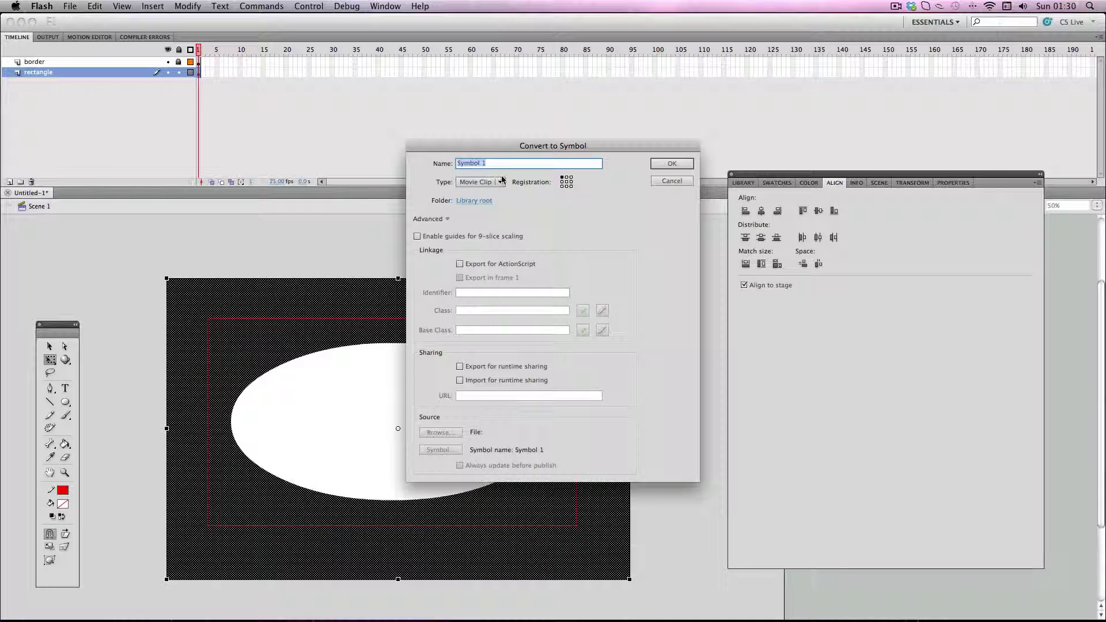
left_click(659, 164)
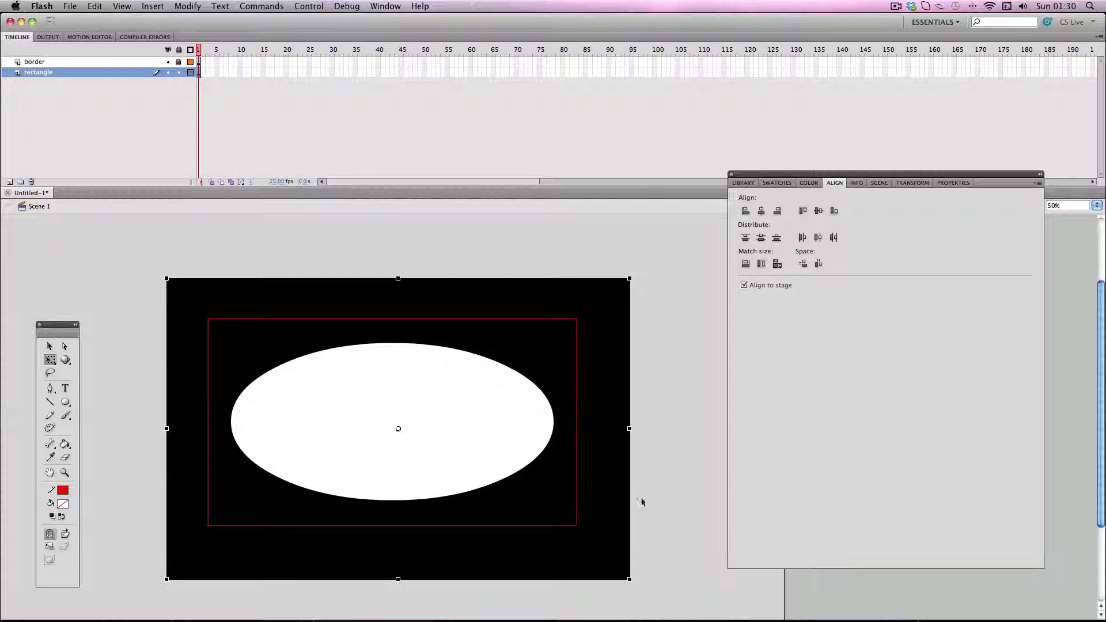
Add a High-quality Blur filter of about 133 px to the movie clip
left_click(948, 183)
left_click(732, 561)
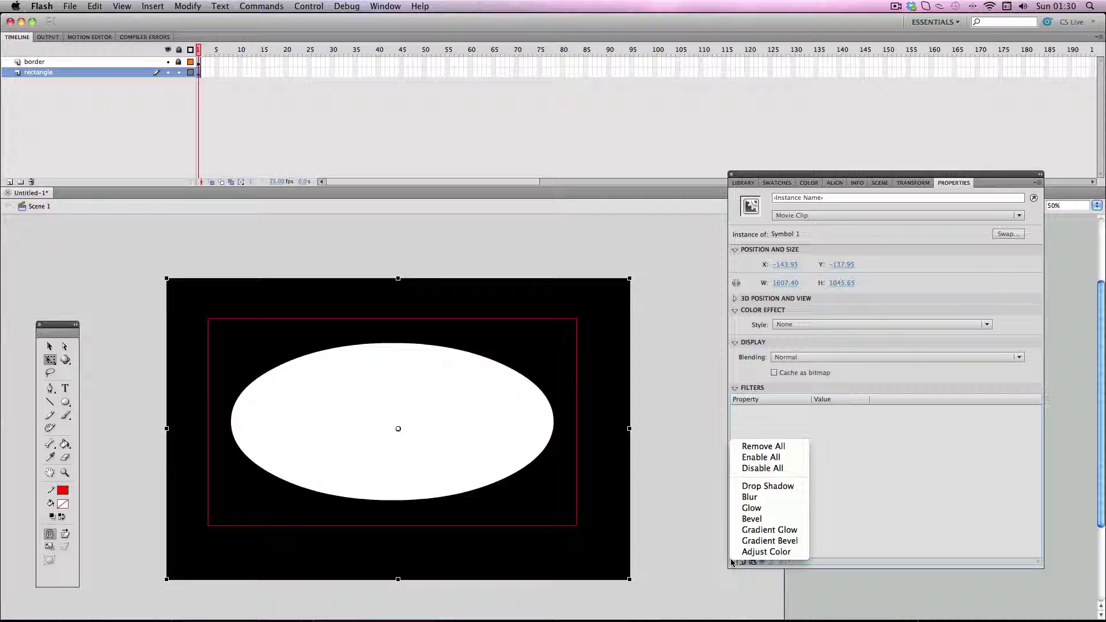
left_click(757, 498)
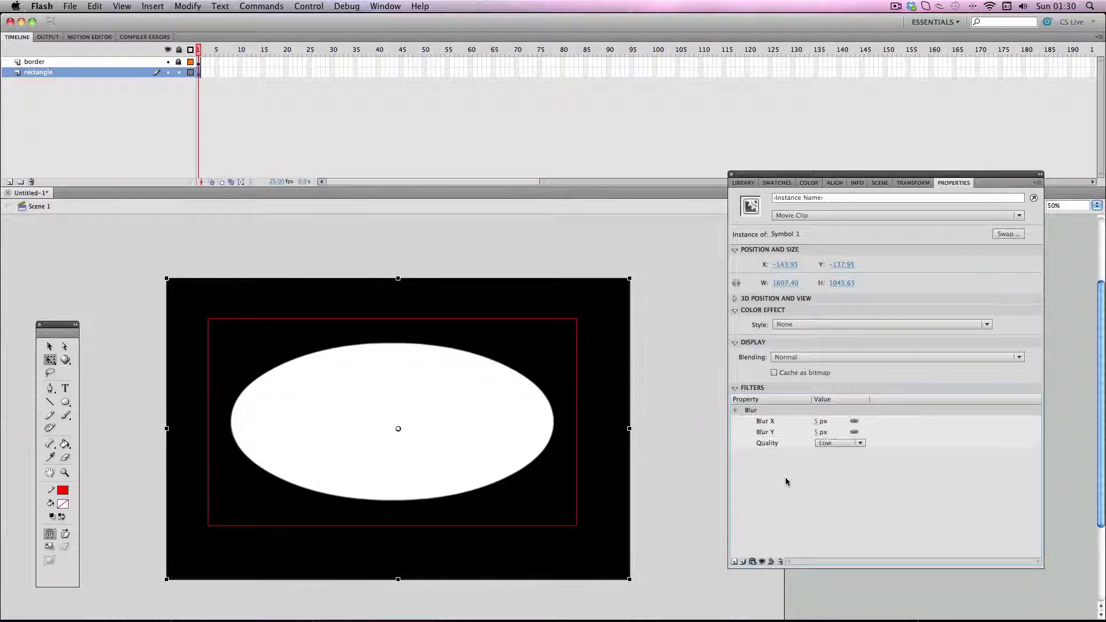
left_click(841, 444)
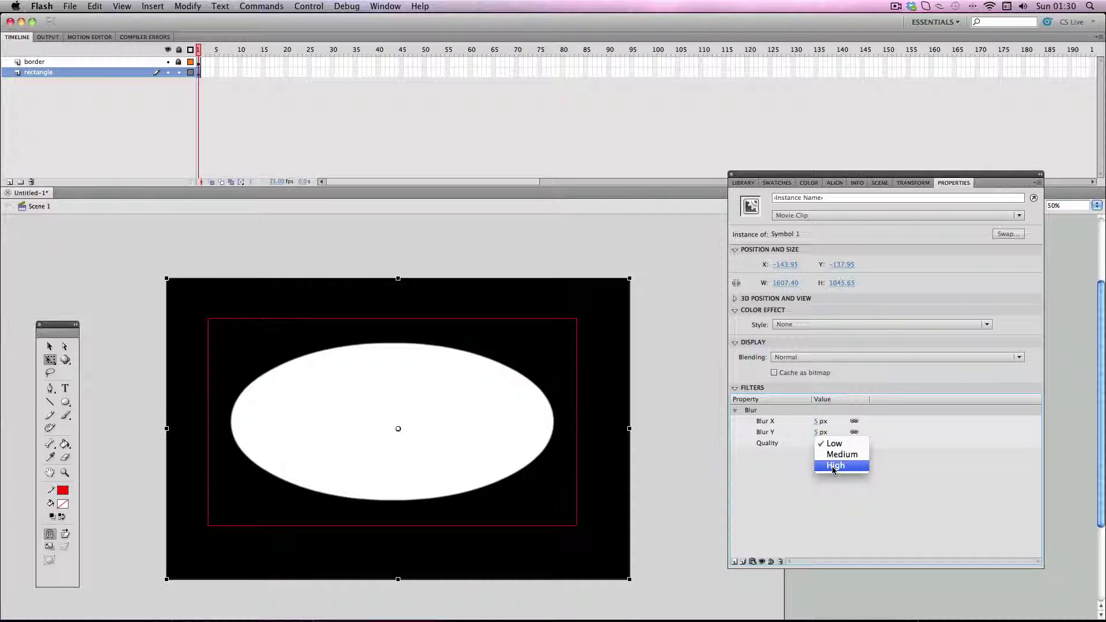
left_click(834, 466)
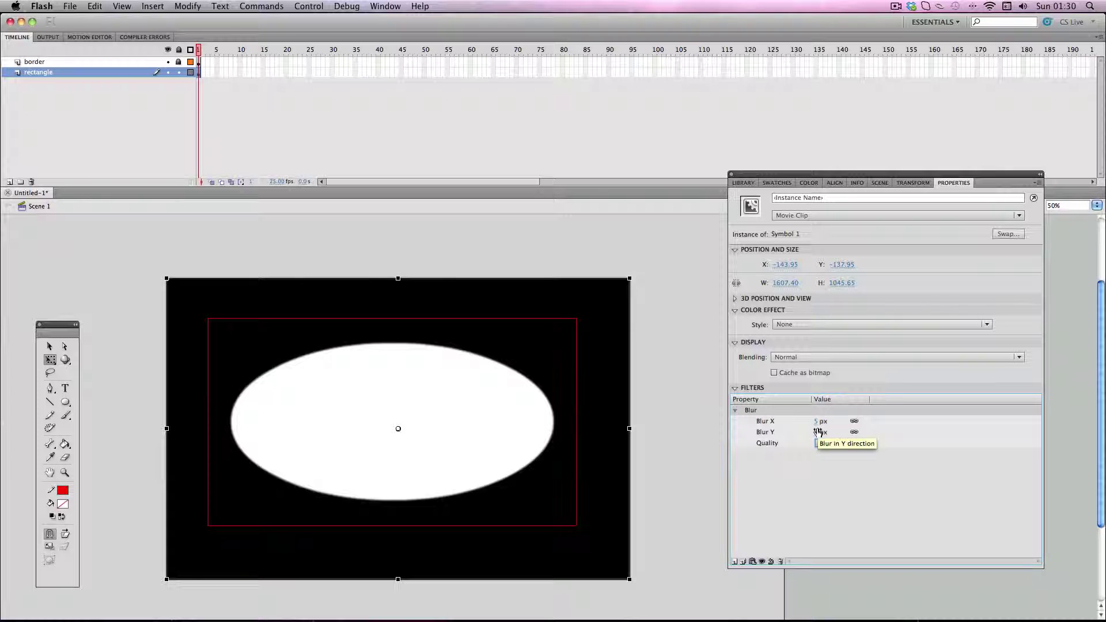
left_click_drag(817, 431, 881, 423)
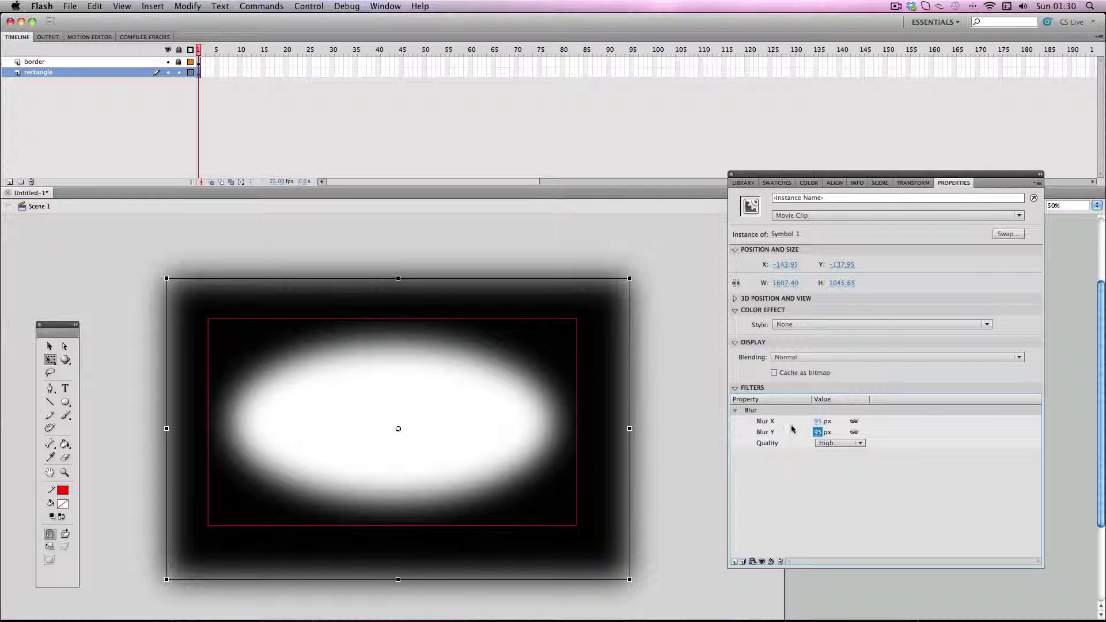
left_click_drag(817, 432, 830, 434)
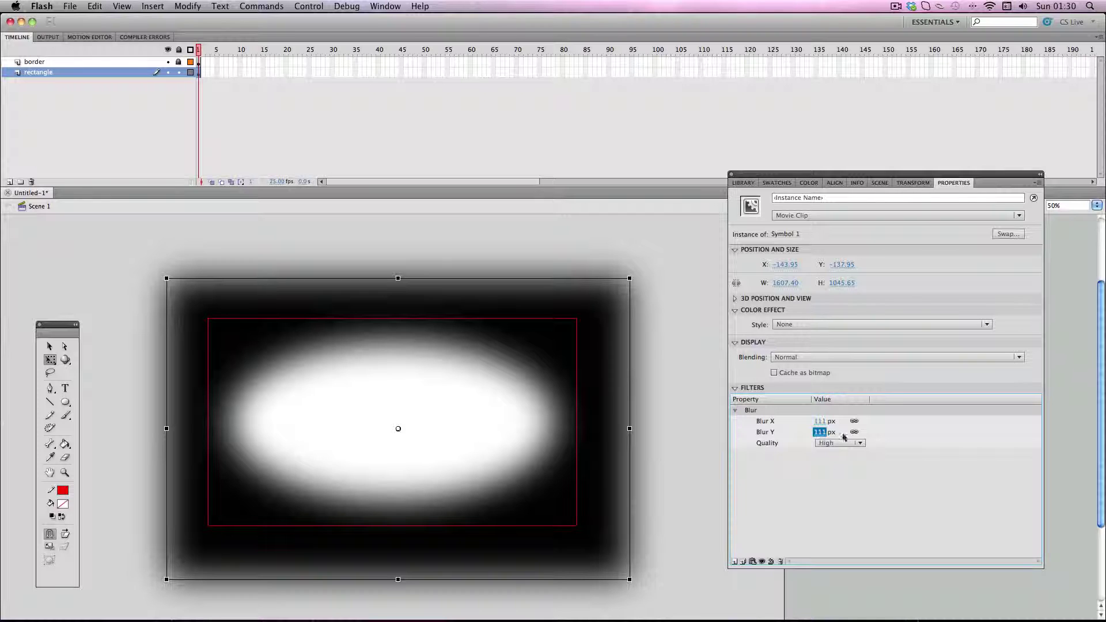
left_click_drag(825, 434, 841, 432)
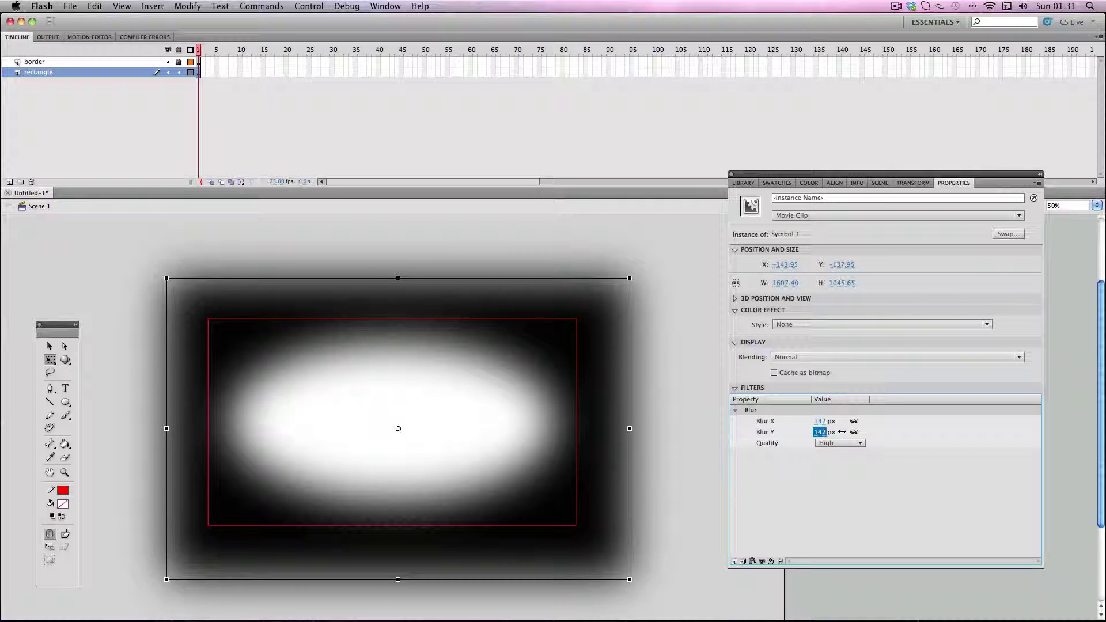
left_click_drag(847, 431, 830, 435)
left_click(663, 306)
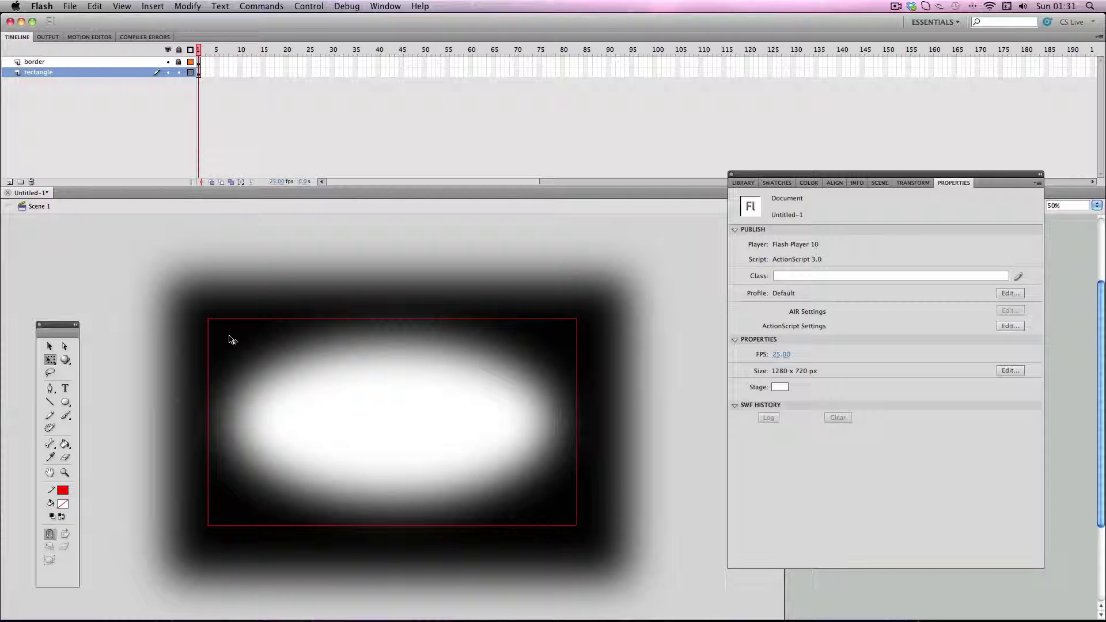
Give the vignette clip an Alpha colour effect of 76%
left_click(220, 302)
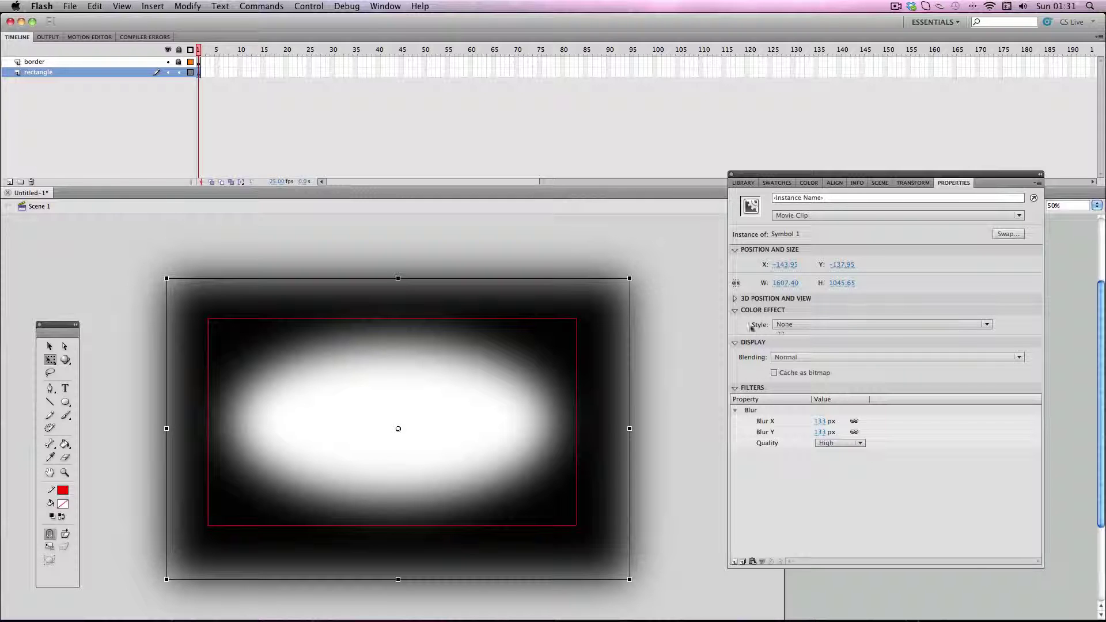
left_click(797, 327)
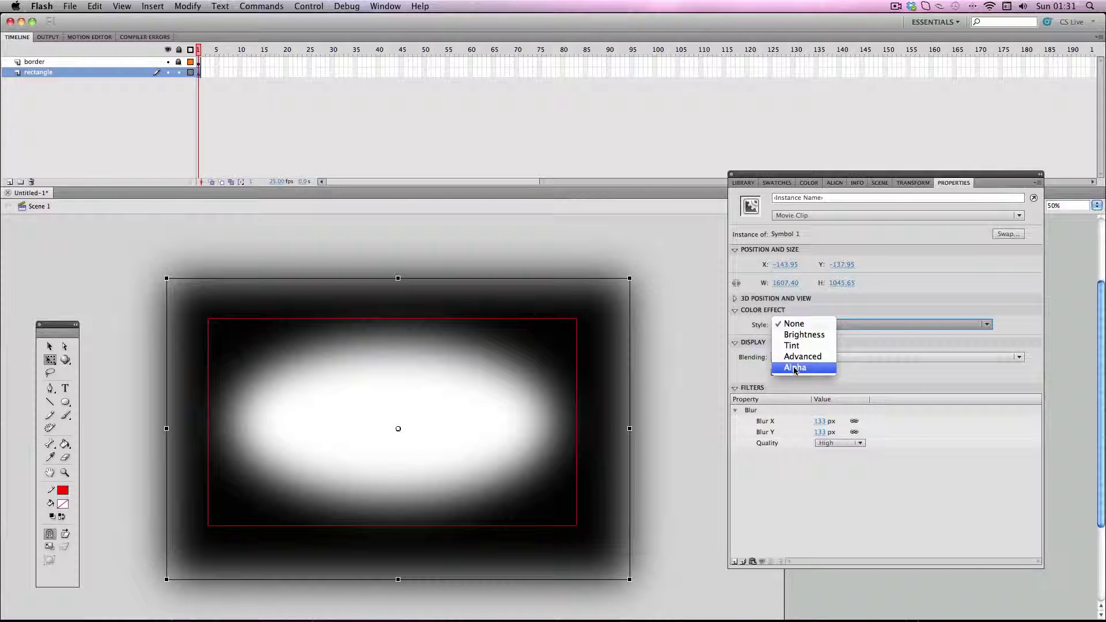
left_click(795, 368)
left_click_drag(851, 339, 944, 345)
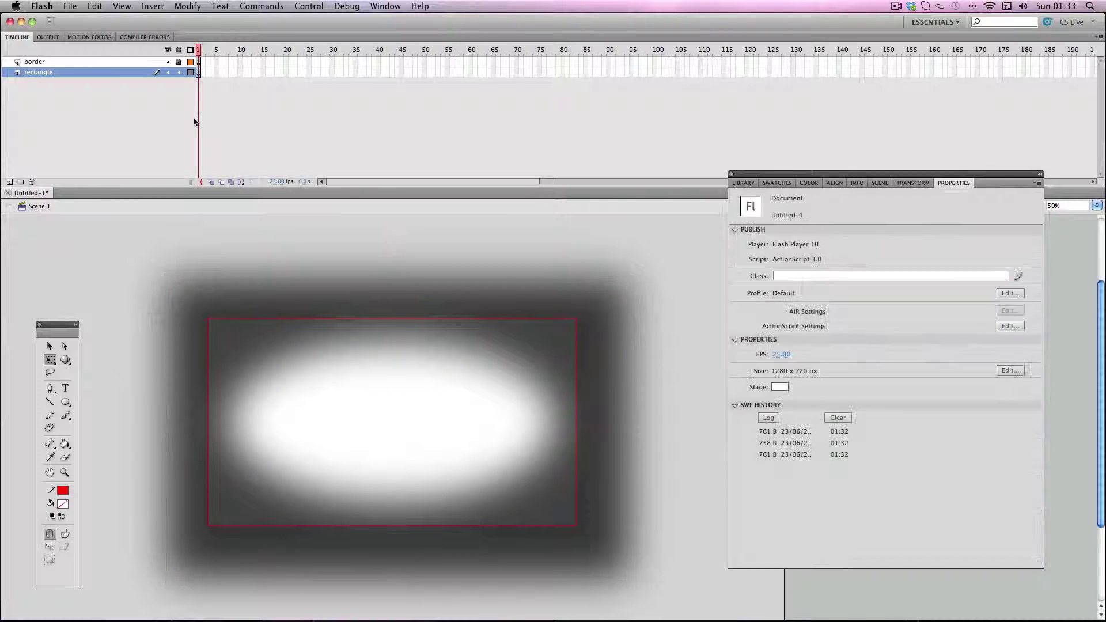
Test the movie to preview it as Untitled-1.swf
key("super+Return")
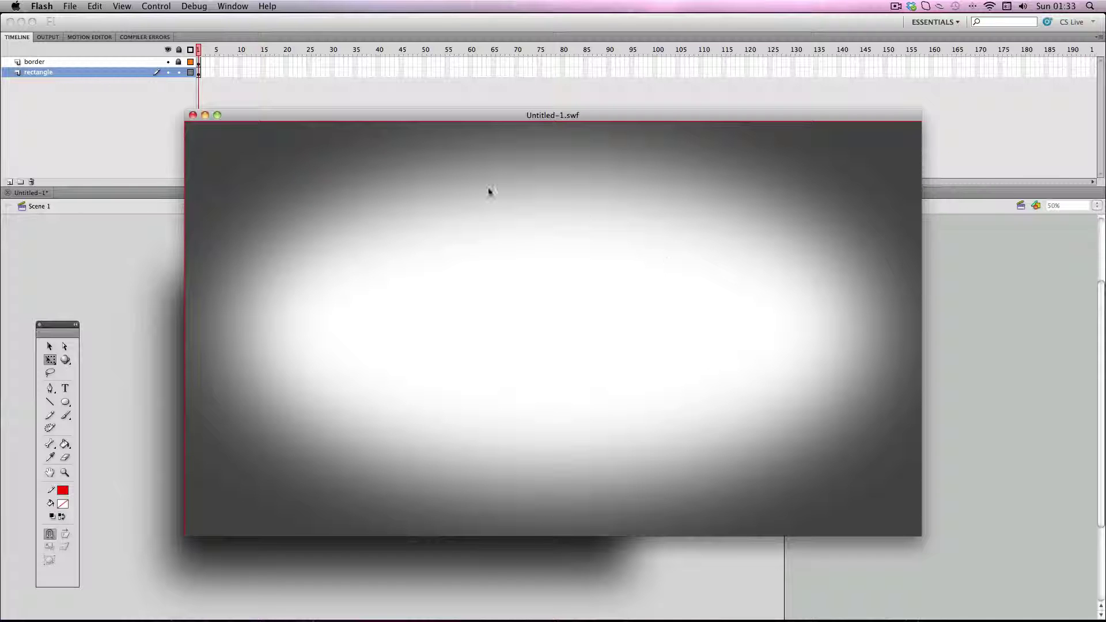
Close the SWF preview and delete the border layer
left_click(192, 114)
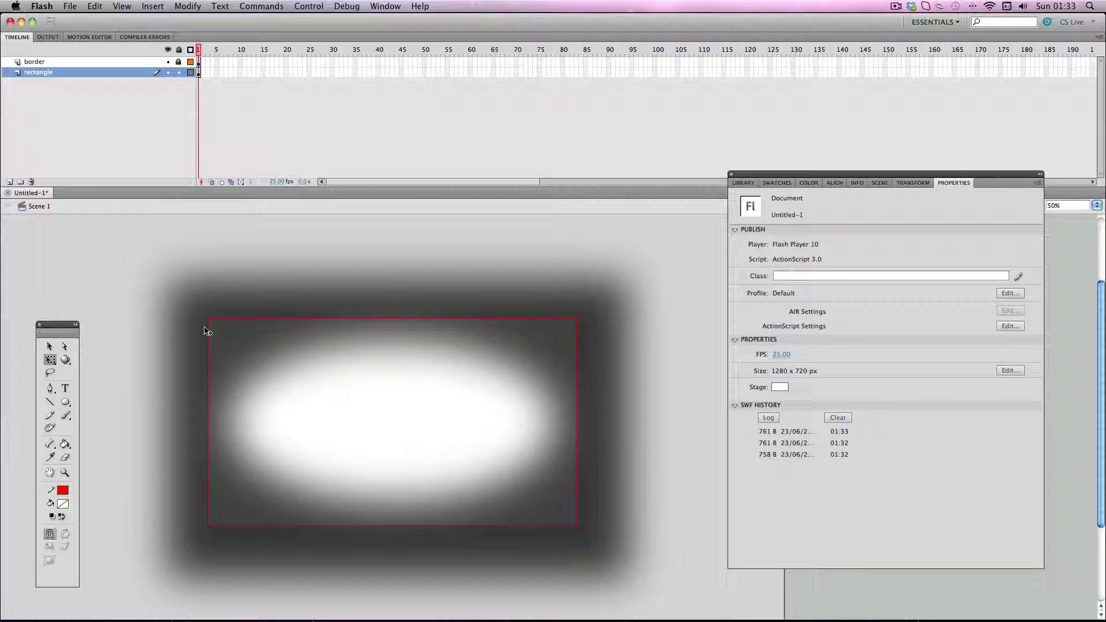
left_click(189, 291)
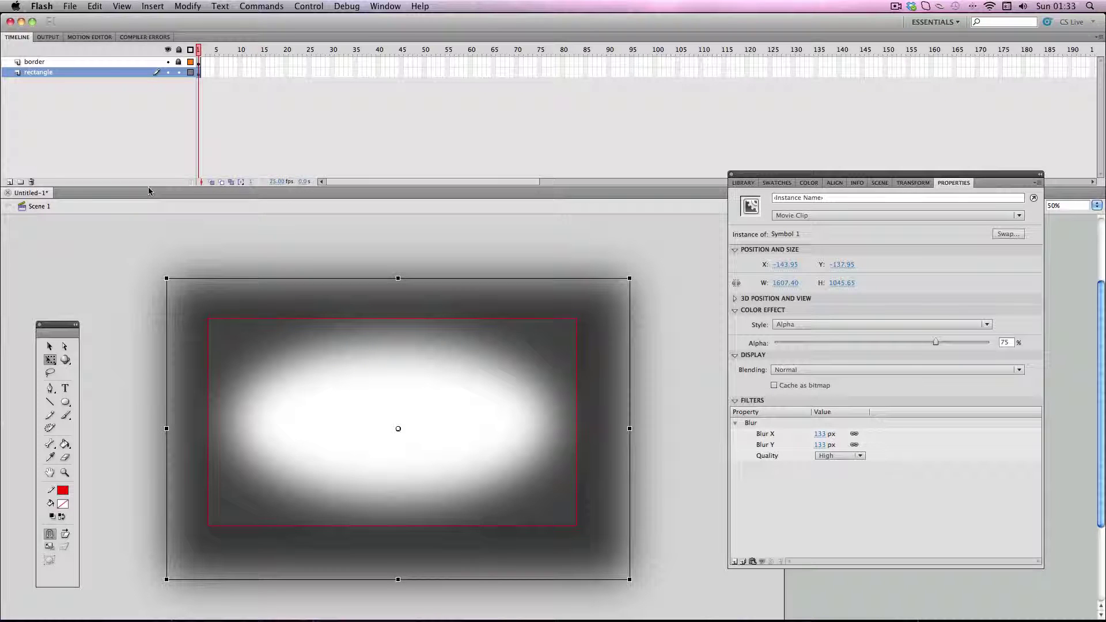
left_click(47, 62)
right_click(54, 62)
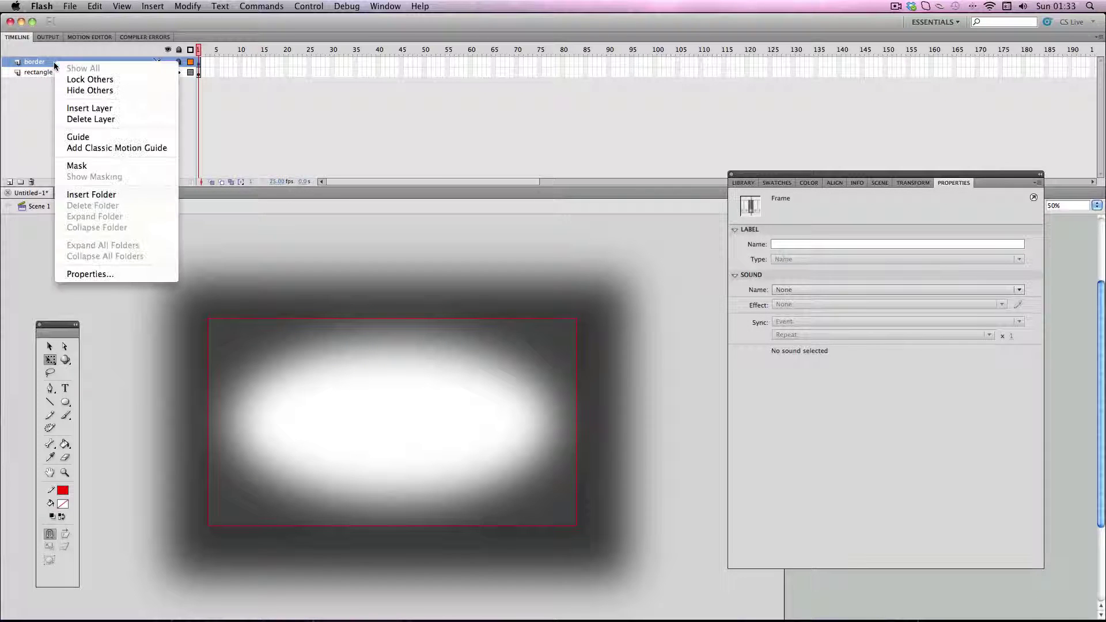
left_click(82, 120)
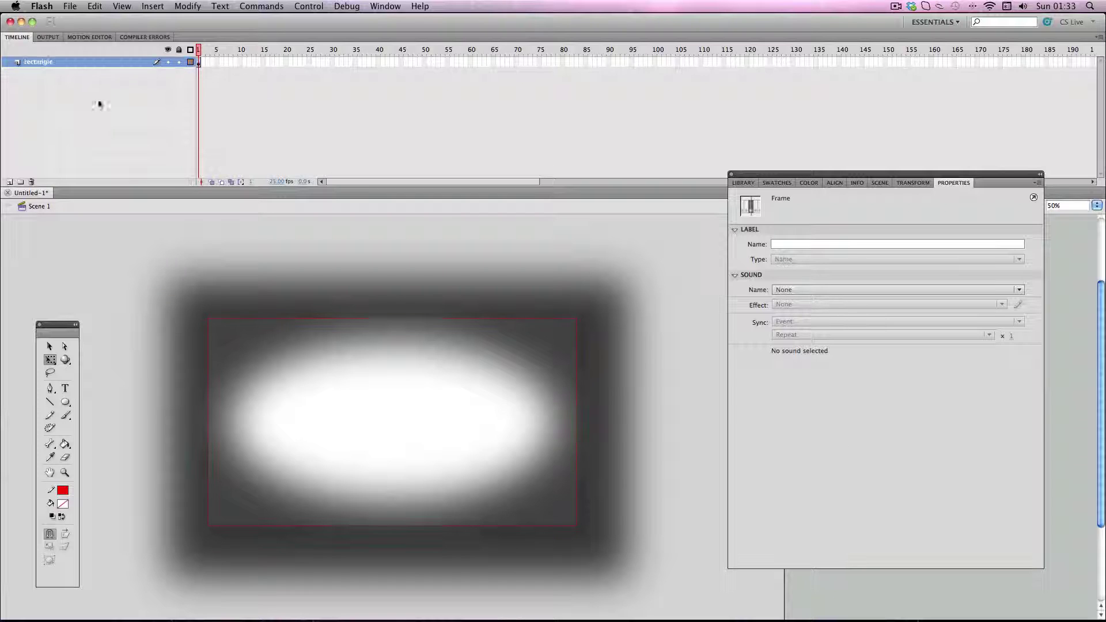
Hide the rectangle layer and place the trees photo from the Library on a new layer
left_click(167, 62)
right_click(144, 60)
left_click(179, 107)
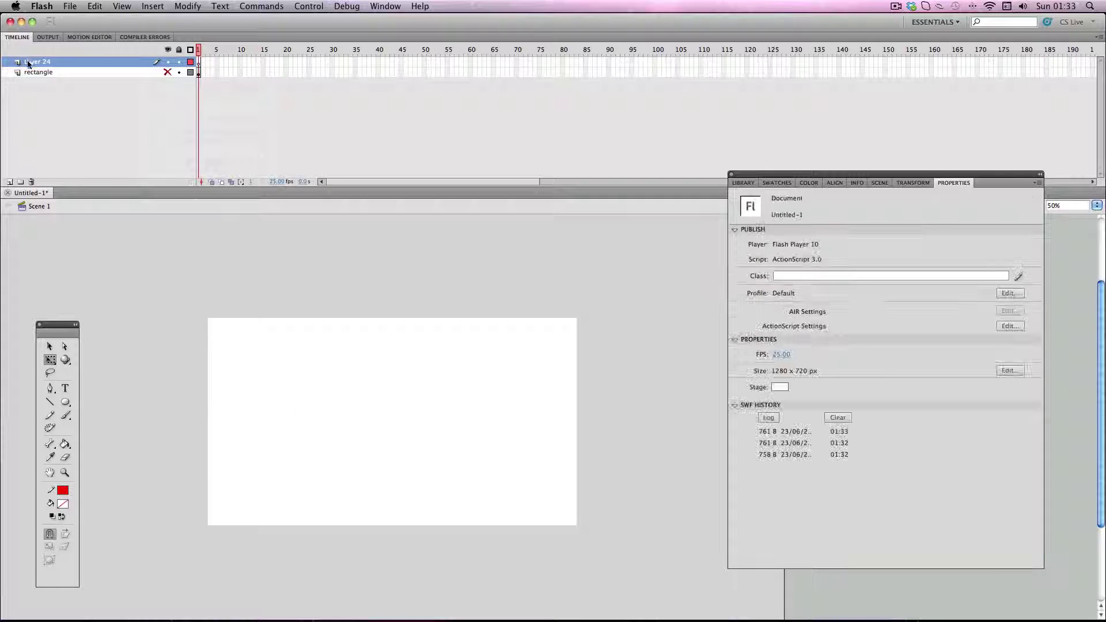
key("super+l")
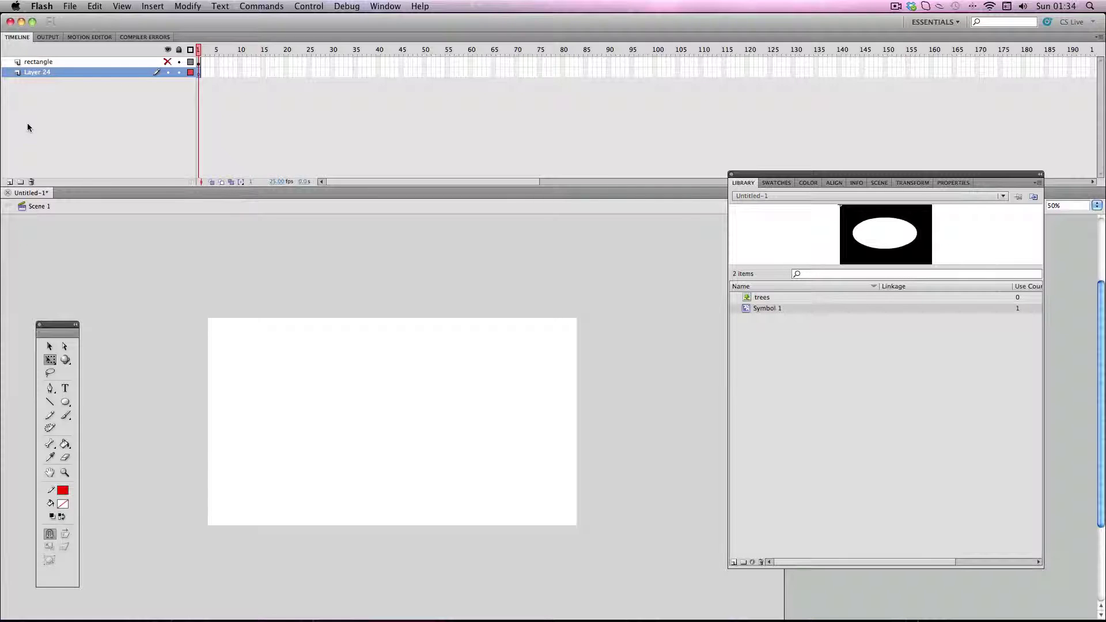
left_click(758, 298)
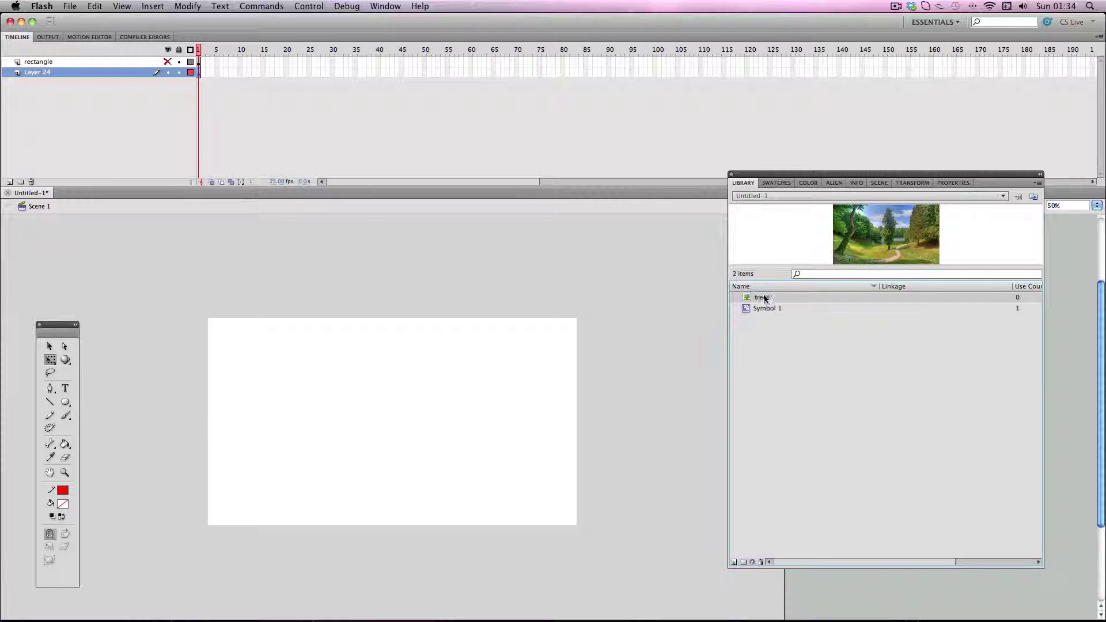
left_click_drag(753, 296, 450, 402)
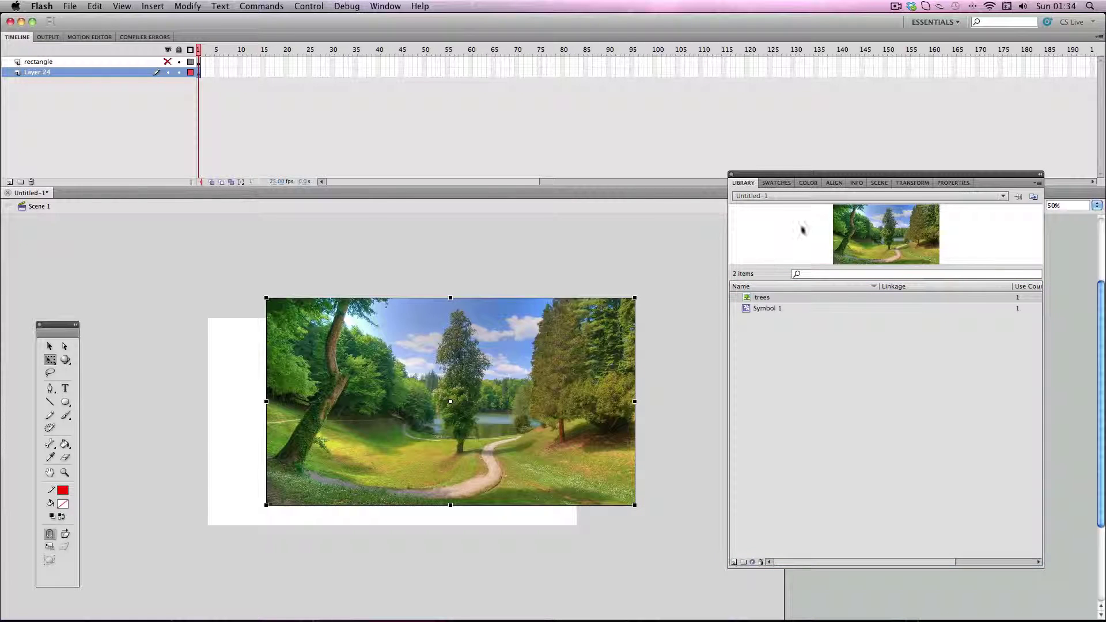
Centre the trees photo on the stage and show the rectangle layer again
left_click(836, 183)
left_click(761, 238)
left_click(760, 238)
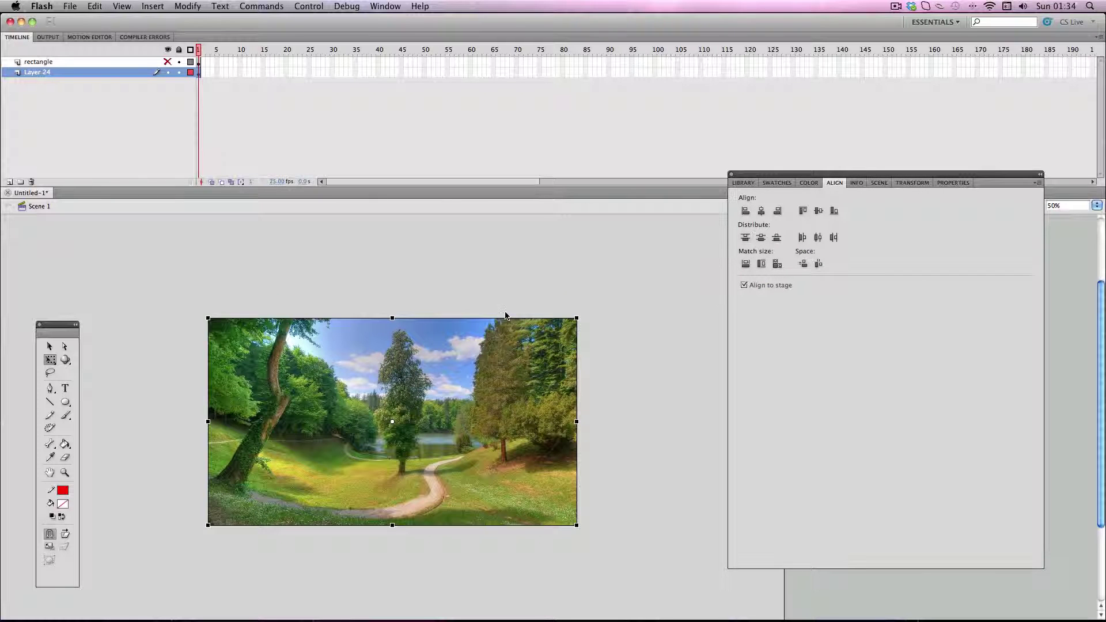
left_click(167, 62)
key("super+Return")
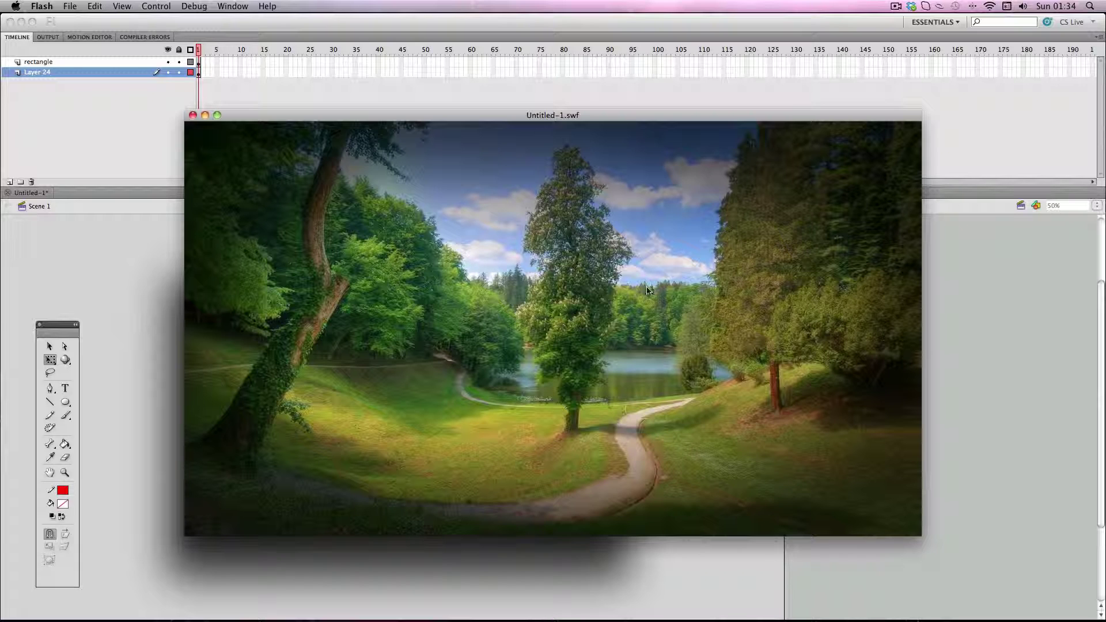
left_click(193, 115)
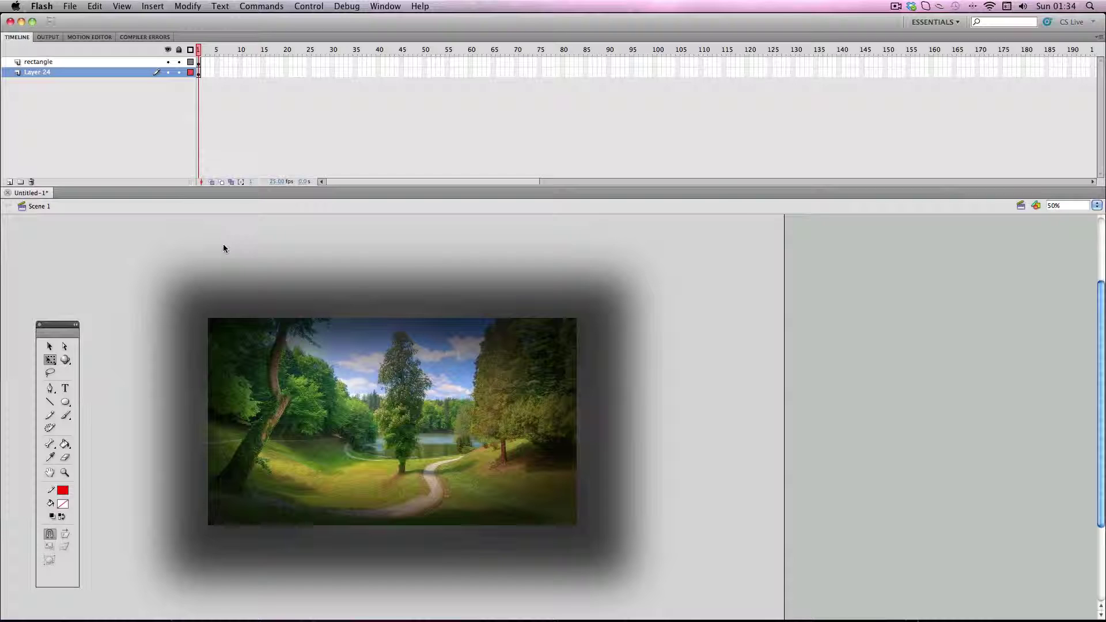
key("super+k")
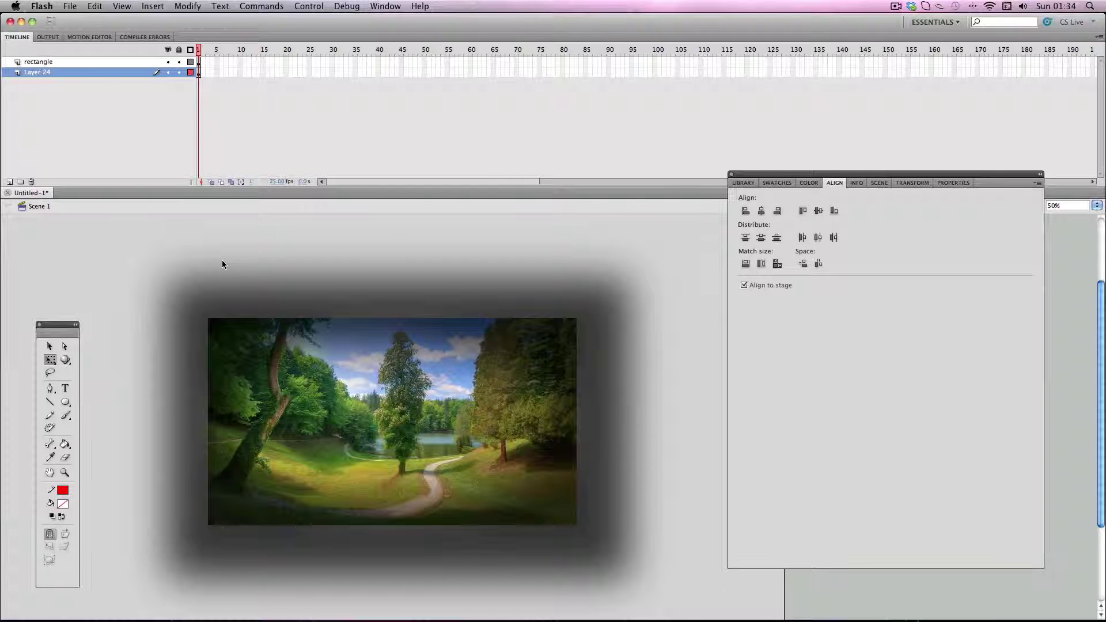